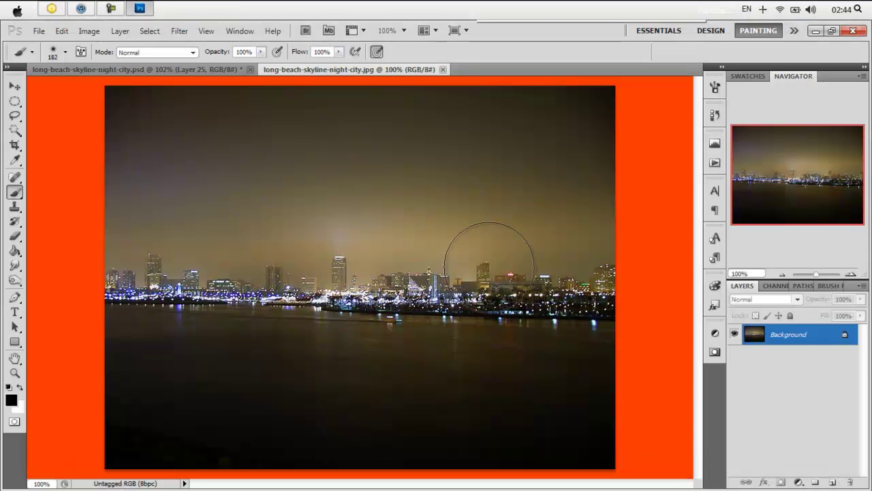
Open eso_night_sky.jpeg as a third document alongside the skyline files
{"action": "key", "text": "ctrl+o"}
{"action": "left_click", "coordinate": [261, 231]}
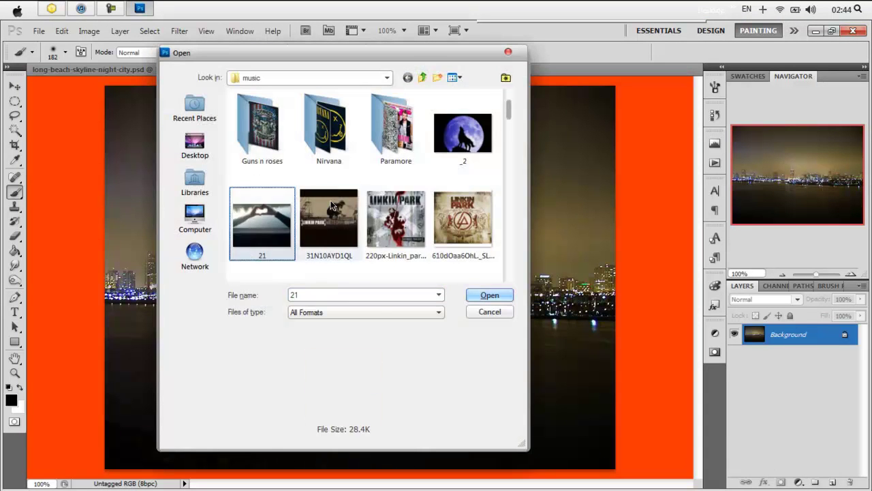
{"action": "scroll", "coordinate": [332, 206], "scroll_direction": "down", "scroll_amount": 3}
{"action": "left_click", "coordinate": [331, 206]}
{"action": "scroll", "coordinate": [331, 205], "scroll_direction": "down", "scroll_amount": 3}
{"action": "left_click", "coordinate": [332, 205]}
{"action": "scroll", "coordinate": [331, 204], "scroll_direction": "down", "scroll_amount": 3}
{"action": "left_click", "coordinate": [331, 204]}
{"action": "double_click", "coordinate": [331, 204]}
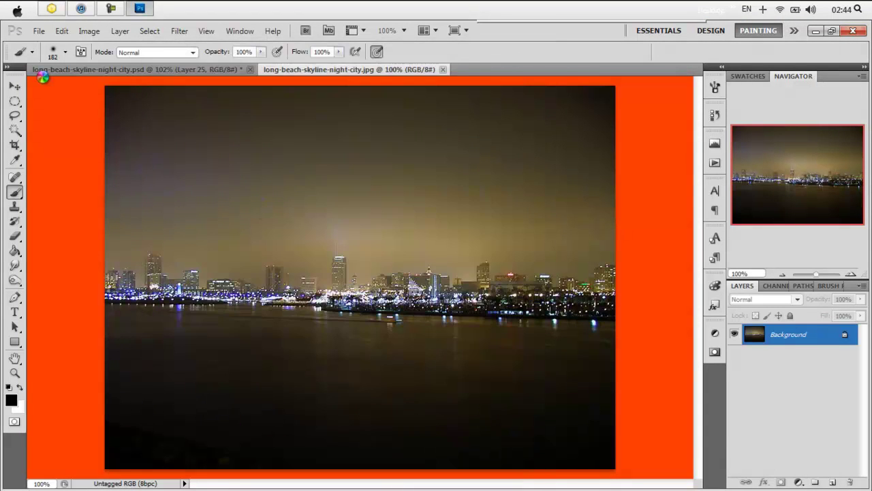
{"action": "right_click", "coordinate": [14, 101]}
Copy the upper starry area of eso_night_sky and paste it into the skyline document
{"action": "left_click", "coordinate": [75, 91]}
{"action": "left_click_drag", "start_coordinate": [208, 130], "coordinate": [487, 277]}
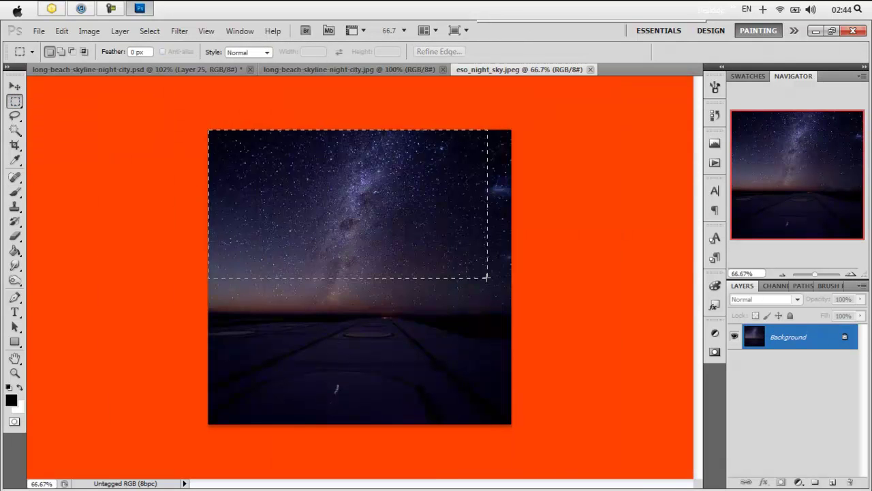
{"action": "key", "text": "ctrl+c"}
{"action": "left_click", "coordinate": [325, 71]}
{"action": "key", "text": "ctrl+v"}
Widen the pasted sky layer and move it up over the city
{"action": "key", "text": "ctrl+t"}
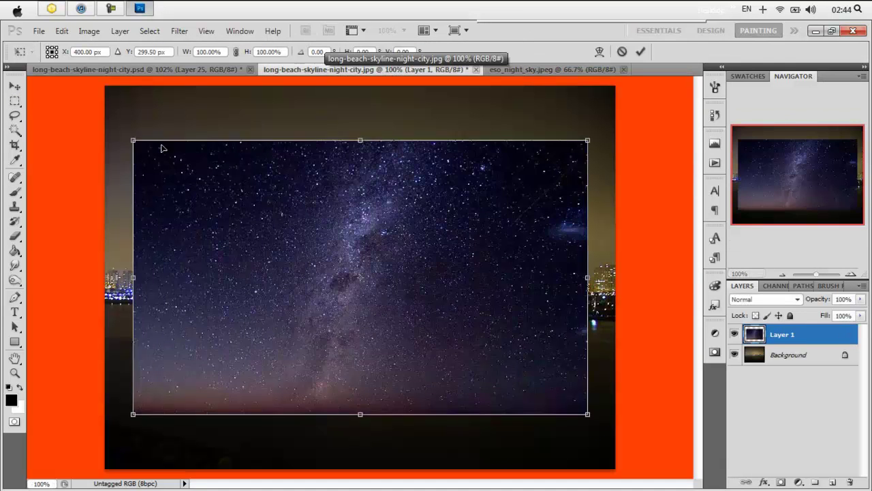
{"action": "left_click_drag", "start_coordinate": [559, 360], "coordinate": [615, 354]}
{"action": "left_click_drag", "start_coordinate": [550, 304], "coordinate": [549, 253]}
{"action": "key", "text": "Return"}
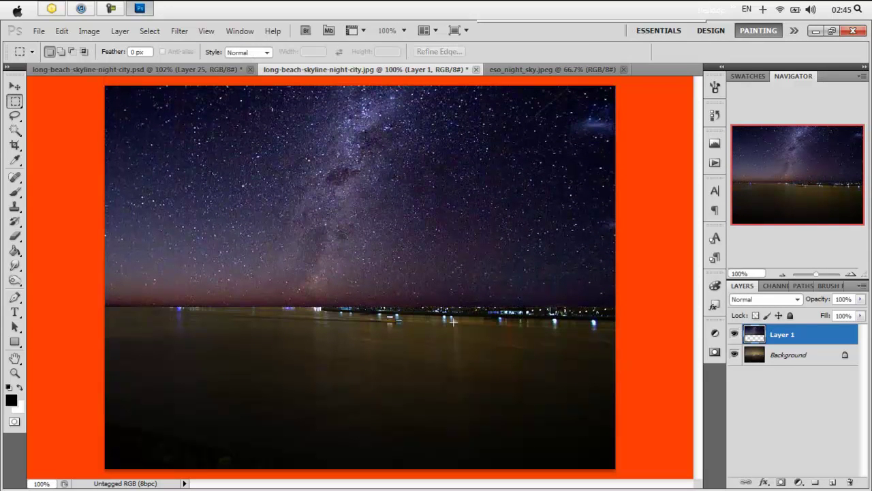
Convert the Background into Layer 0 and stretch the skyline photo upward
{"action": "key", "text": "alt+bracketleft"}
{"action": "double_click", "coordinate": [838, 360]}
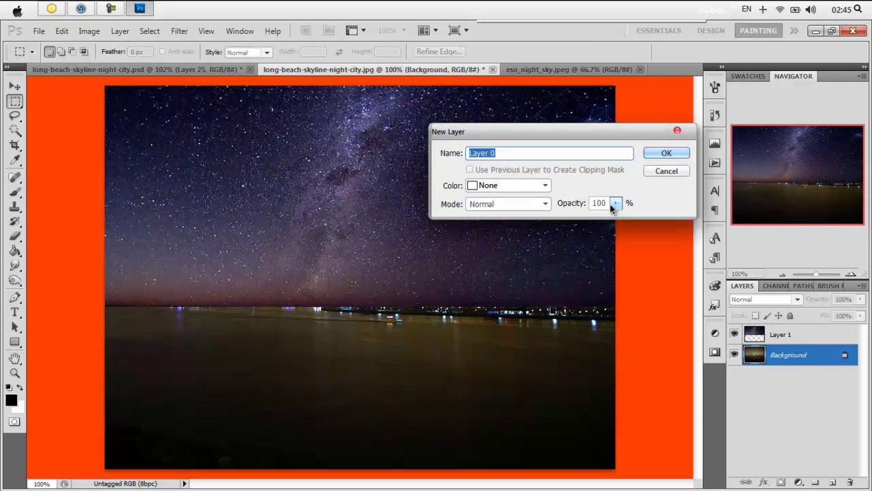
{"action": "key", "text": "Return"}
{"action": "key", "text": "ctrl+t"}
{"action": "left_click_drag", "start_coordinate": [361, 59], "coordinate": [357, 35]}
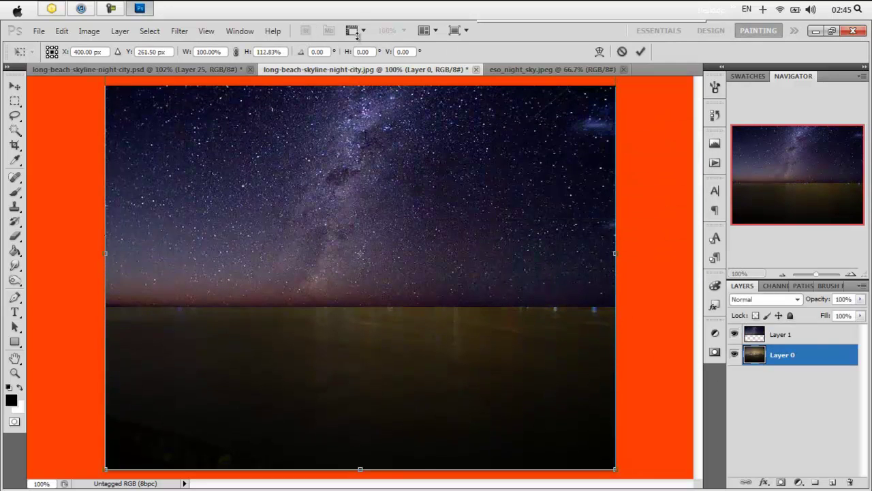
{"action": "key", "text": "Return"}
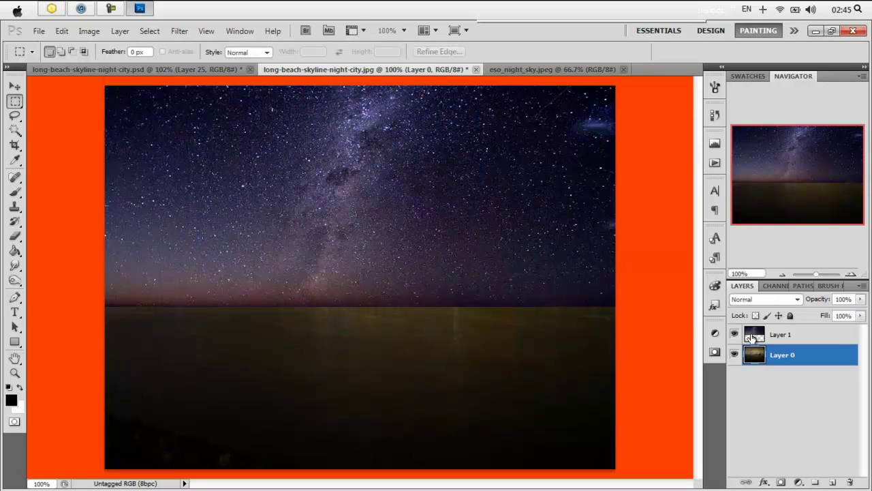
Try shifting the skyline photo to the left, then cancel that transform
{"action": "key", "text": "ctrl+t"}
{"action": "left_click_drag", "start_coordinate": [370, 263], "coordinate": [359, 119]}
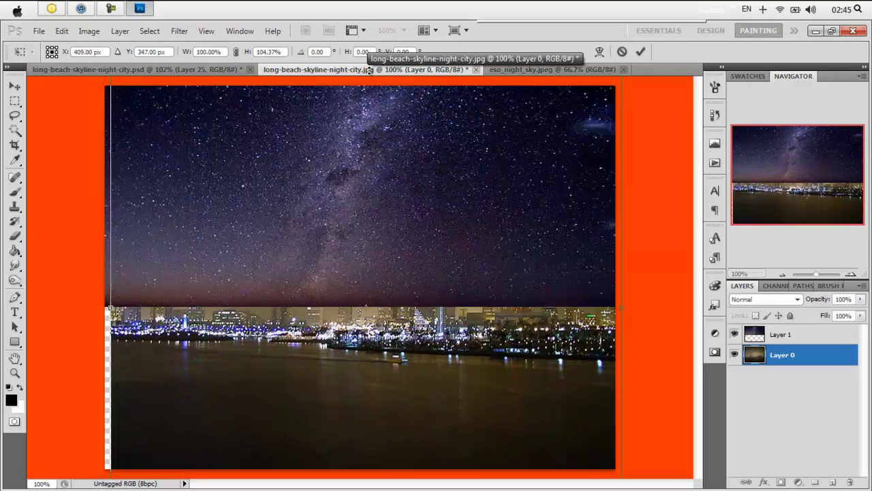
{"action": "key", "text": "Escape"}
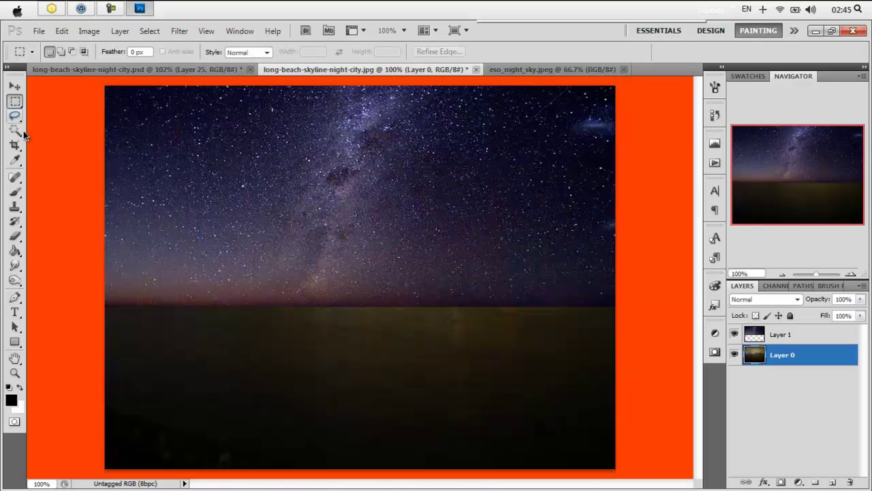
{"action": "left_click", "coordinate": [15, 236]}
Erase along Layer 1's bottom edge so the sky fades into the water, then select Layer 0
{"action": "left_click", "coordinate": [791, 335]}
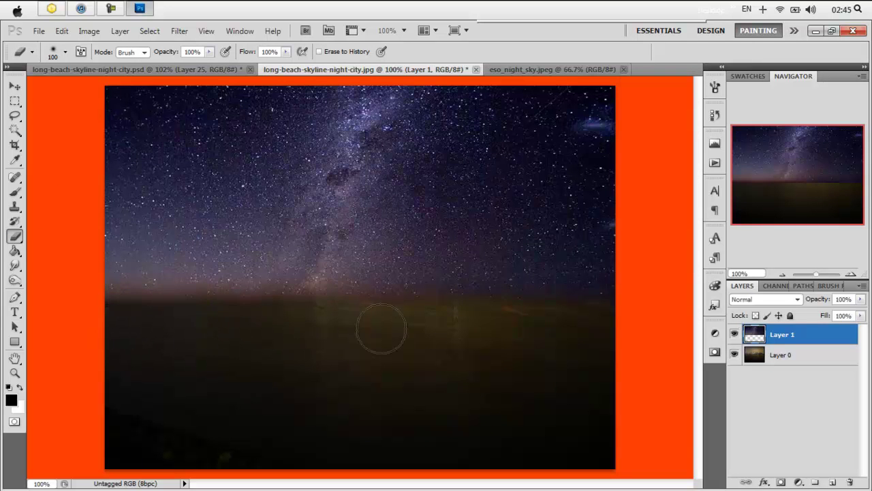
{"action": "key", "text": "ctrl+z"}
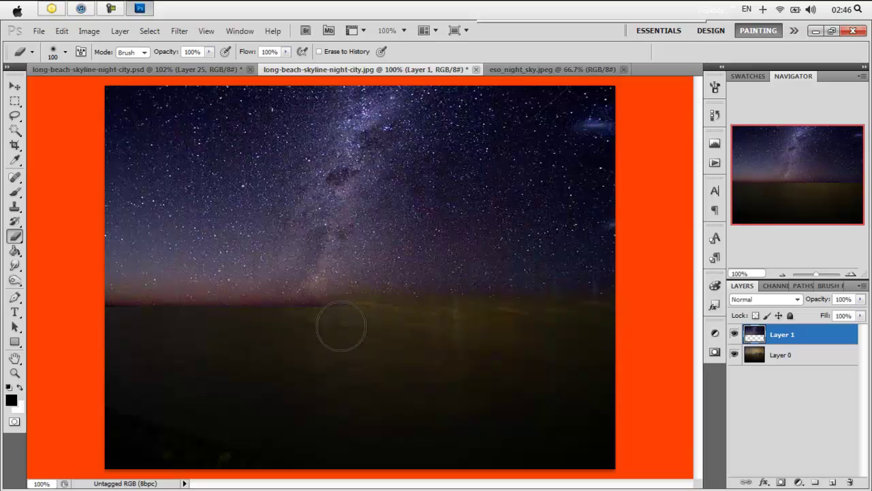
{"action": "left_click_drag", "start_coordinate": [272, 328], "coordinate": [83, 319]}
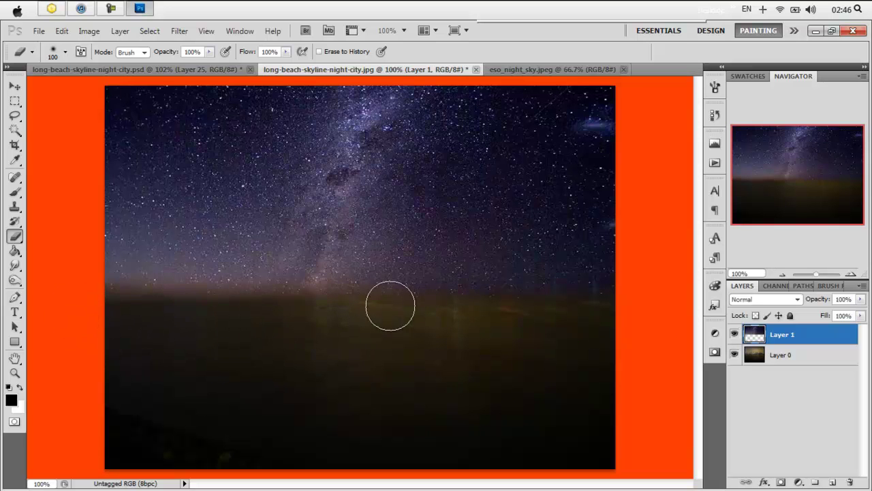
{"action": "left_click", "coordinate": [757, 353]}
Colorize Layer 0 with Hue 203, Saturation 47, Lightness -27 for a dark blue-teal sea
{"action": "key", "text": "ctrl+u"}
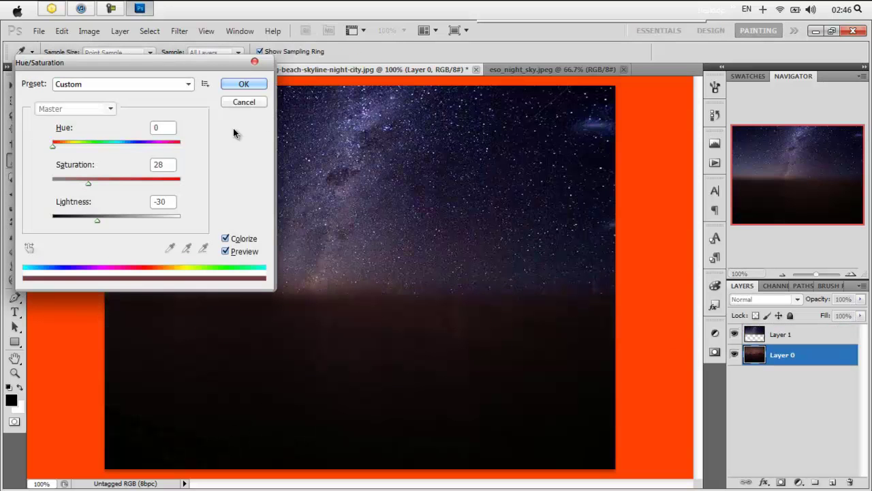
{"action": "left_click_drag", "start_coordinate": [88, 188], "coordinate": [173, 182]}
{"action": "left_click_drag", "start_coordinate": [92, 142], "coordinate": [124, 148]}
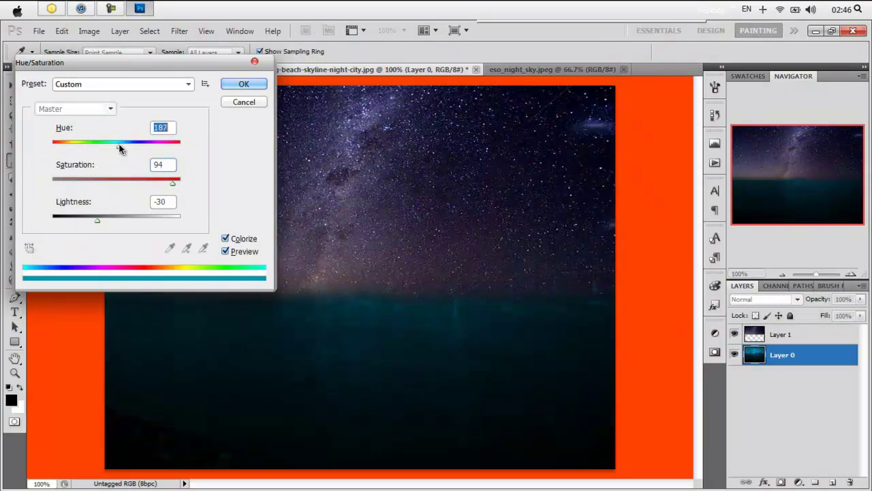
{"action": "left_click", "coordinate": [811, 10]}
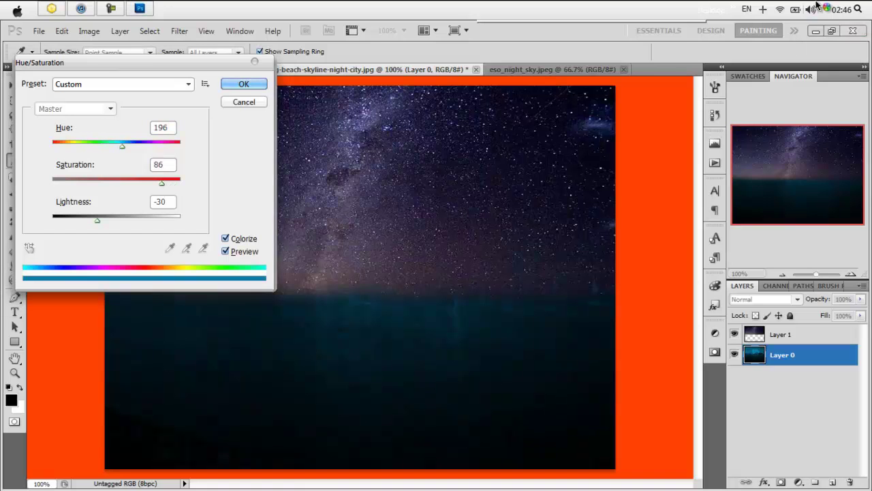
{"action": "left_click", "coordinate": [81, 8]}
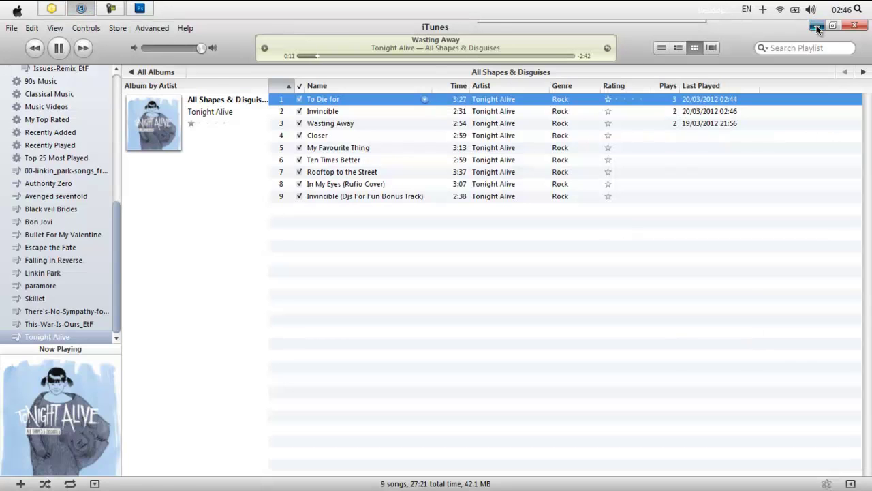
{"action": "left_click", "coordinate": [817, 26]}
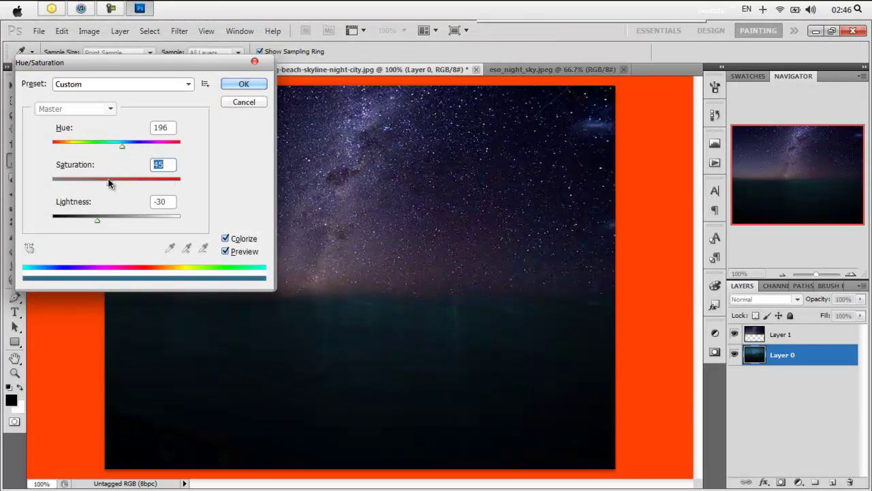
{"action": "mouse_move", "coordinate": [97, 222]}
{"action": "left_mouse_down"}
{"action": "mouse_move", "coordinate": [114, 218]}
{"action": "mouse_move", "coordinate": [100, 223]}
{"action": "left_mouse_up"}
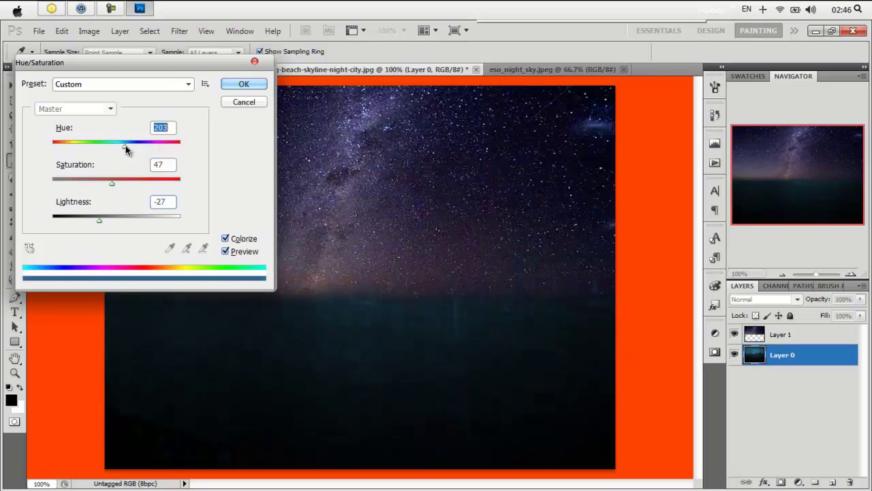
{"action": "left_click", "coordinate": [243, 84]}
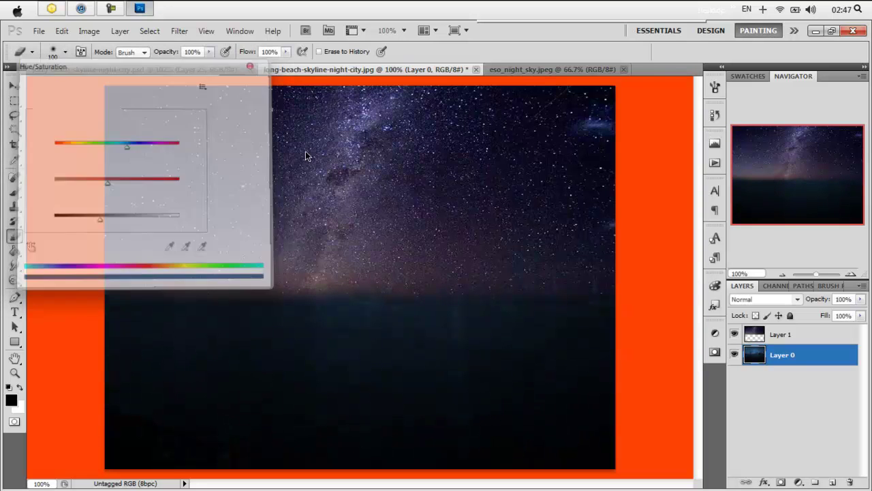
Bring up the Open dialog to browse for another image
{"action": "key", "text": "e"}
{"action": "key", "text": "ctrl+o"}
{"action": "mouse_move", "coordinate": [508, 109]}
{"action": "left_mouse_down"}
{"action": "mouse_move", "coordinate": [506, 150]}
{"action": "mouse_move", "coordinate": [508, 96]}
{"action": "left_mouse_up"}
Open the moon photo and paste the selected moon into the composite as Layer 2
{"action": "double_click", "coordinate": [420, 156]}
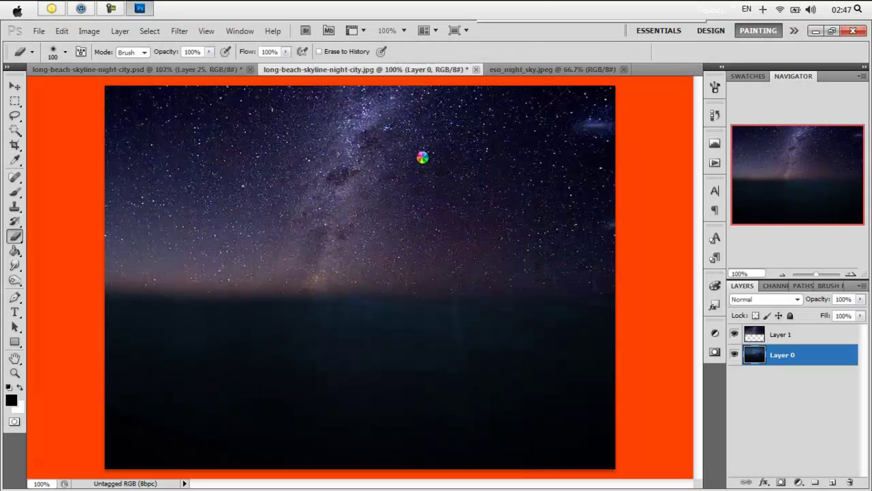
{"action": "left_click", "coordinate": [18, 133]}
{"action": "key", "text": "m"}
{"action": "left_click_drag", "start_coordinate": [156, 131], "coordinate": [567, 424]}
{"action": "key", "text": "ctrl+c"}
{"action": "left_click", "coordinate": [366, 69]}
{"action": "key", "text": "ctrl+v"}
Move the moon layer above the sky and set its blend mode to Screen
{"action": "left_click_drag", "start_coordinate": [752, 355], "coordinate": [752, 333]}
{"action": "left_click", "coordinate": [763, 299]}
{"action": "left_click", "coordinate": [752, 98]}
{"action": "key", "text": "Up"}
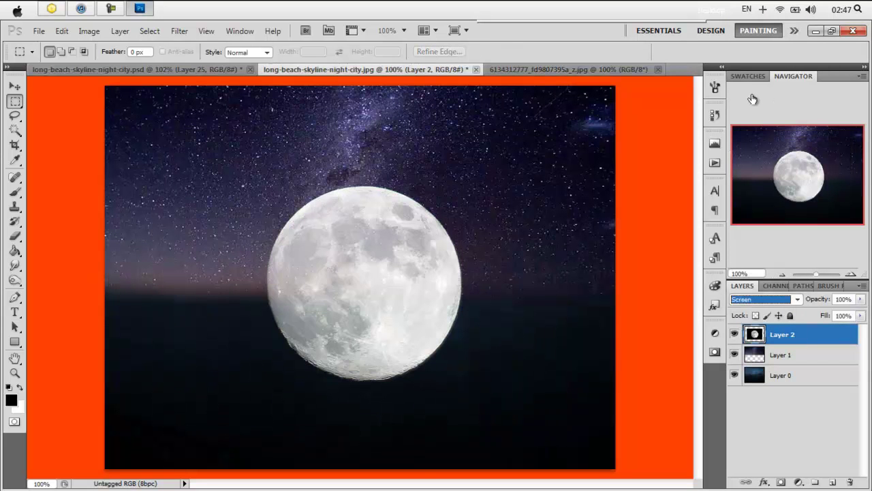
Shrink the moon to about 88% and centre it on the horizon
{"action": "left_click_drag", "start_coordinate": [379, 275], "coordinate": [384, 292]}
{"action": "key", "text": "ctrl+t"}
{"action": "left_click_drag", "start_coordinate": [158, 147], "coordinate": [205, 186]}
{"action": "left_click_drag", "start_coordinate": [353, 319], "coordinate": [324, 286]}
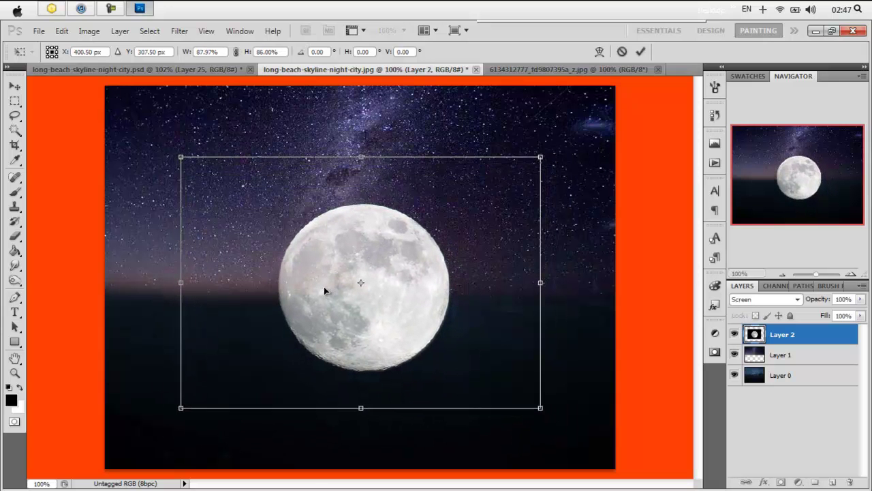
{"action": "key", "text": "Return"}
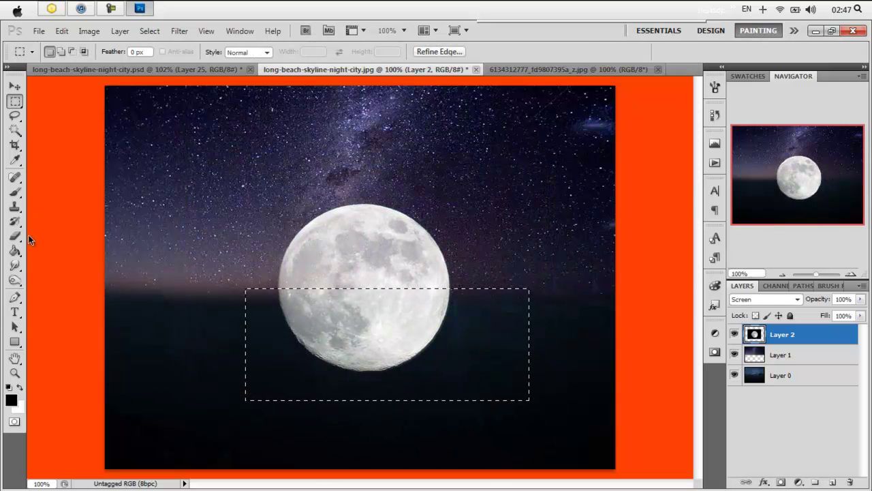
Paint out the moon below the horizon with a 77%-hardness black brush
{"action": "left_click", "coordinate": [15, 236]}
{"action": "right_click", "coordinate": [325, 324]}
{"action": "left_click_drag", "start_coordinate": [461, 205], "coordinate": [435, 205]}
{"action": "key", "text": "Return"}
{"action": "mouse_move", "coordinate": [313, 334]}
{"action": "left_mouse_down"}
{"action": "mouse_move", "coordinate": [327, 366]}
{"action": "mouse_move", "coordinate": [473, 364]}
{"action": "mouse_move", "coordinate": [341, 363]}
{"action": "mouse_move", "coordinate": [432, 357]}
{"action": "mouse_move", "coordinate": [401, 363]}
{"action": "left_mouse_up"}
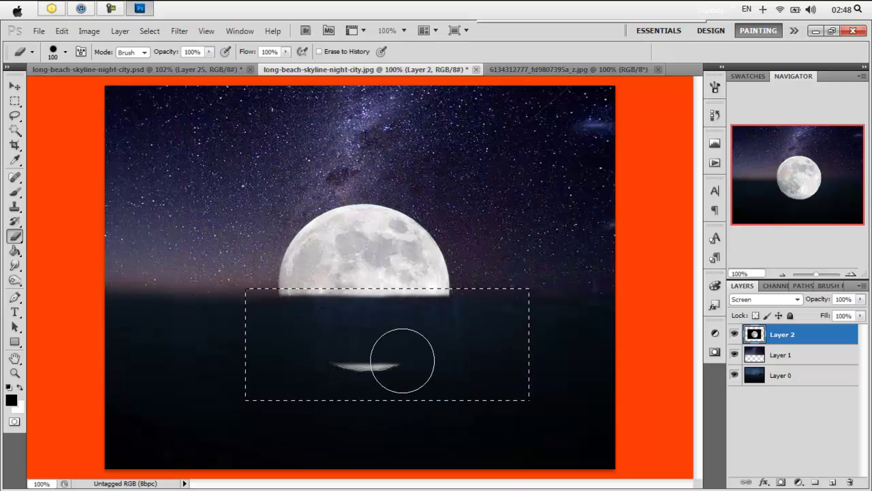
{"action": "left_click_drag", "start_coordinate": [314, 359], "coordinate": [389, 389]}
{"action": "key", "text": "ctrl+d"}
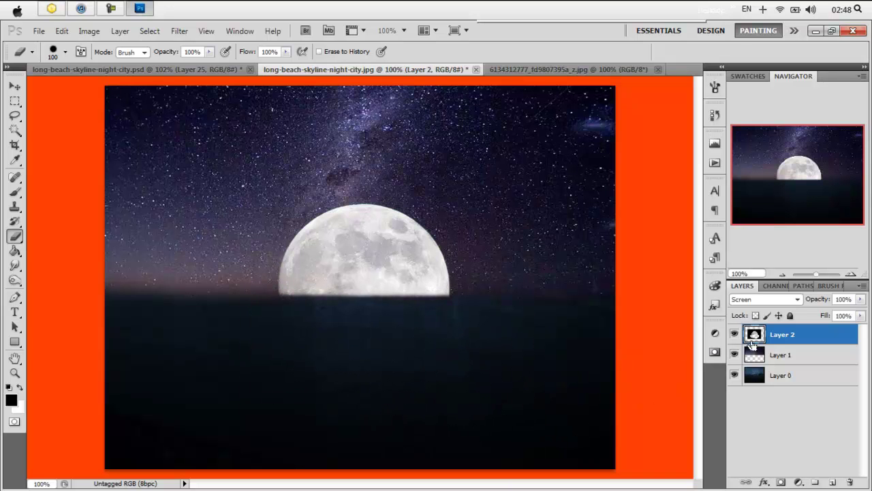
Nudge the moon down, reselect its layer, and bring up the Open dialog
{"action": "key", "text": "ctrl+Down"}
{"action": "key", "text": "ctrl+Down"}
{"action": "key", "text": "ctrl+Down"}
{"action": "mouse_move", "coordinate": [755, 361]}
{"action": "left_mouse_down"}
{"action": "mouse_move", "coordinate": [755, 351]}
{"action": "mouse_move", "coordinate": [766, 383]}
{"action": "left_mouse_up"}
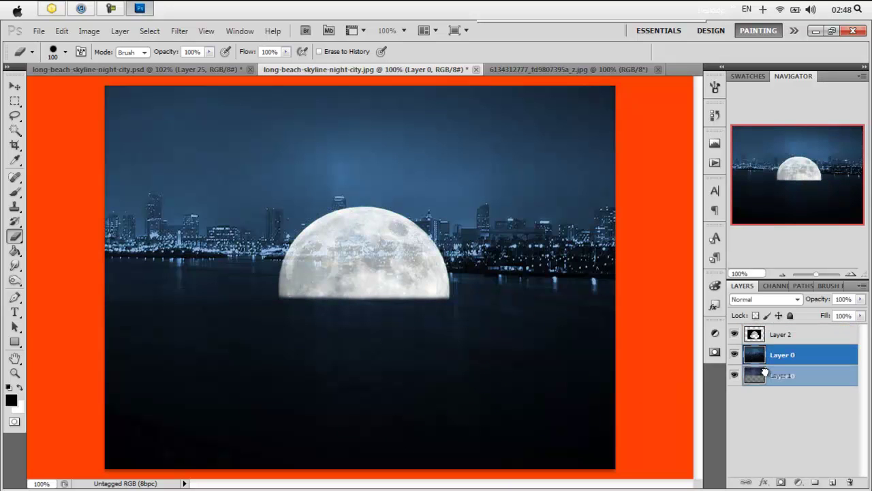
{"action": "left_click", "coordinate": [756, 339]}
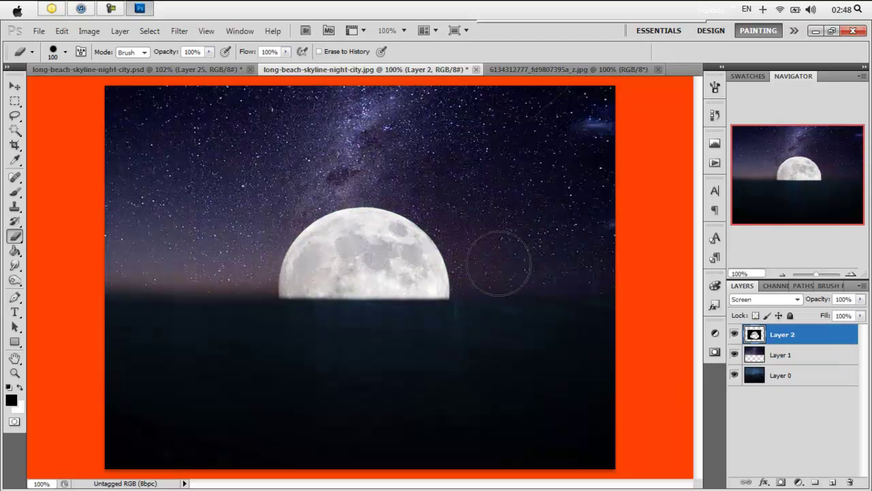
{"action": "key", "text": "ctrl+o"}
{"action": "left_click_drag", "start_coordinate": [509, 106], "coordinate": [519, 197]}
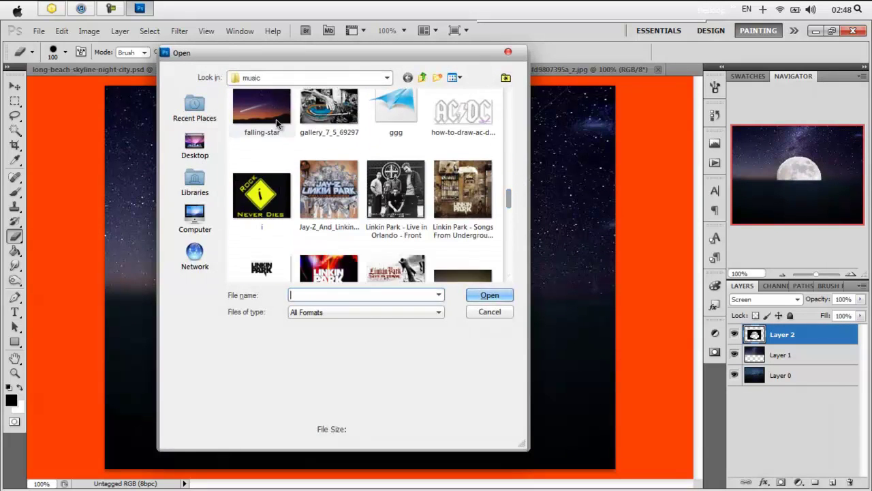
Open falling-star.jpg and paste the selected shooting star into the composite as Layer 3
{"action": "double_click", "coordinate": [276, 119]}
{"action": "left_click", "coordinate": [17, 105]}
{"action": "left_click_drag", "start_coordinate": [249, 291], "coordinate": [344, 332]}
{"action": "left_click_drag", "start_coordinate": [329, 295], "coordinate": [424, 332]}
{"action": "key", "text": "ctrl+c"}
{"action": "left_click", "coordinate": [287, 69]}
{"action": "key", "text": "ctrl+v"}
Move the shooting star to the upper left and set its blend mode to Pin Light
{"action": "key", "text": "ctrl+t"}
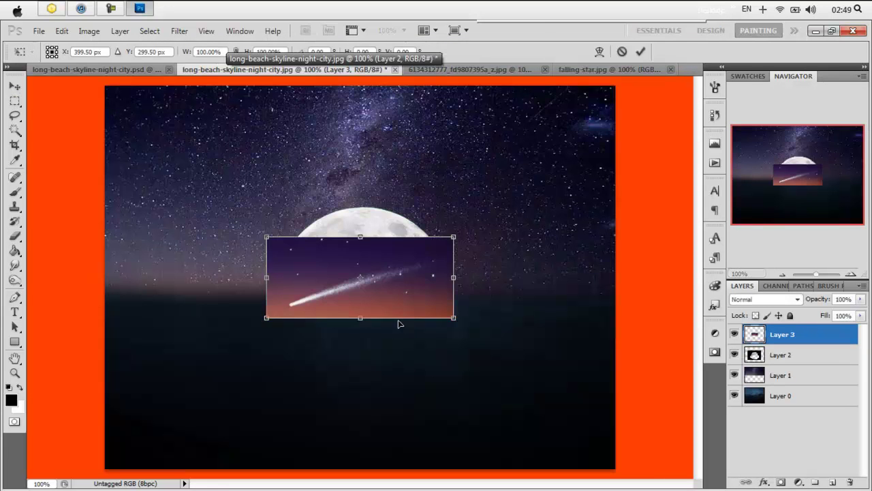
{"action": "left_click_drag", "start_coordinate": [378, 287], "coordinate": [254, 193]}
{"action": "key", "text": "Return"}
{"action": "left_click", "coordinate": [765, 298]}
{"action": "key", "text": "Down"}
{"action": "key", "text": "Up"}
{"action": "key", "text": "Down"}
{"action": "key", "text": "Up"}
{"action": "key", "text": "Up"}
{"action": "key", "text": "Up"}
{"action": "key", "text": "Up"}
{"action": "key", "text": "Up"}
{"action": "key", "text": "Up"}
{"action": "key", "text": "Up"}
{"action": "key", "text": "Return"}
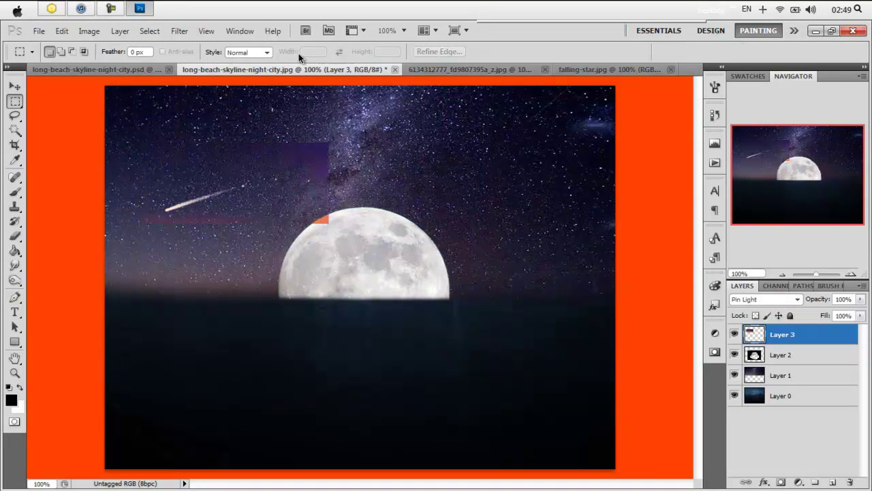
{"action": "left_click", "coordinate": [15, 236]}
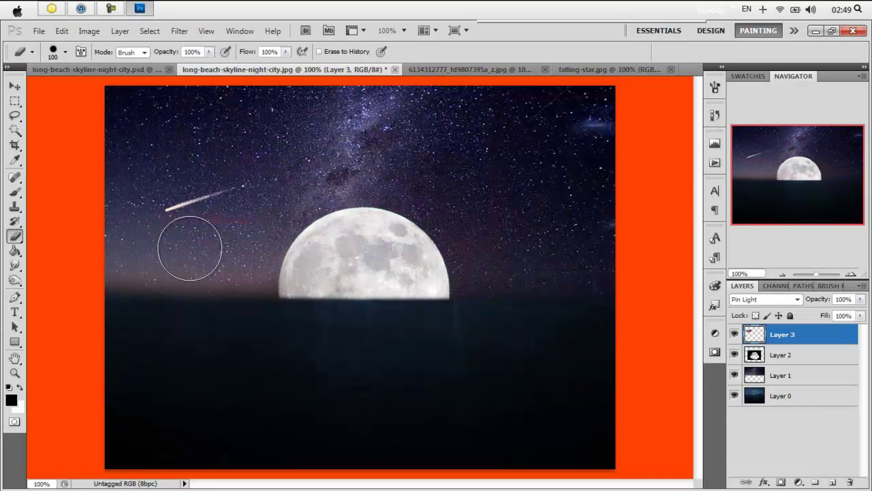
Paint a white glow on the comet streak with a large 576 px brush
{"action": "left_click", "coordinate": [14, 193]}
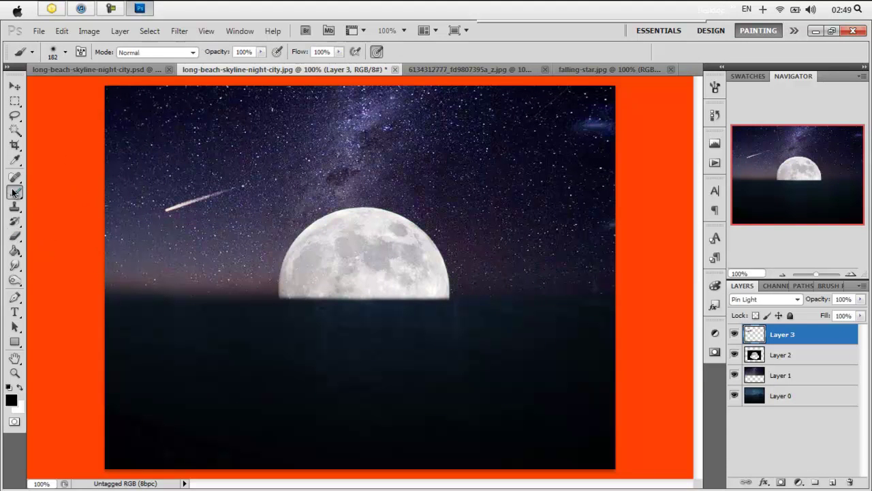
{"action": "right_click", "coordinate": [517, 362]}
{"action": "left_click", "coordinate": [566, 461]}
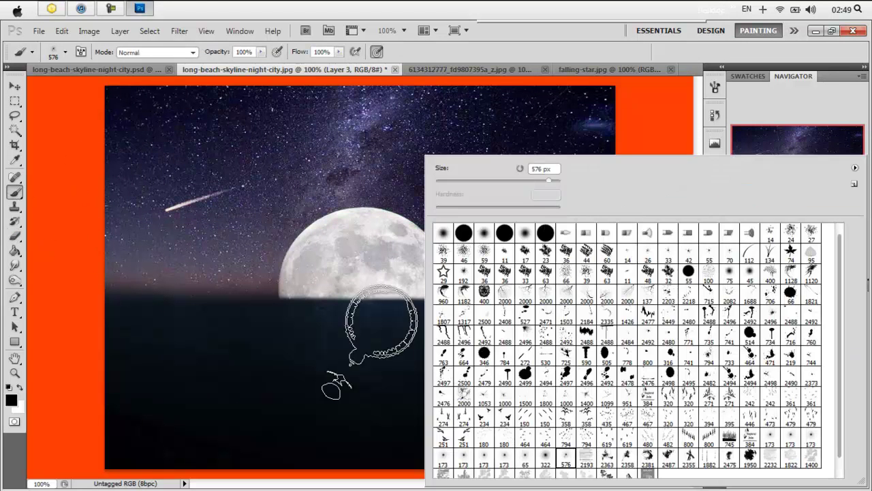
{"action": "key", "text": "Return"}
{"action": "key", "text": "x"}
{"action": "left_click", "coordinate": [169, 211]}
Add Layer 4 and paint white on the comet head with a 329 px brush
{"action": "right_click", "coordinate": [237, 233]}
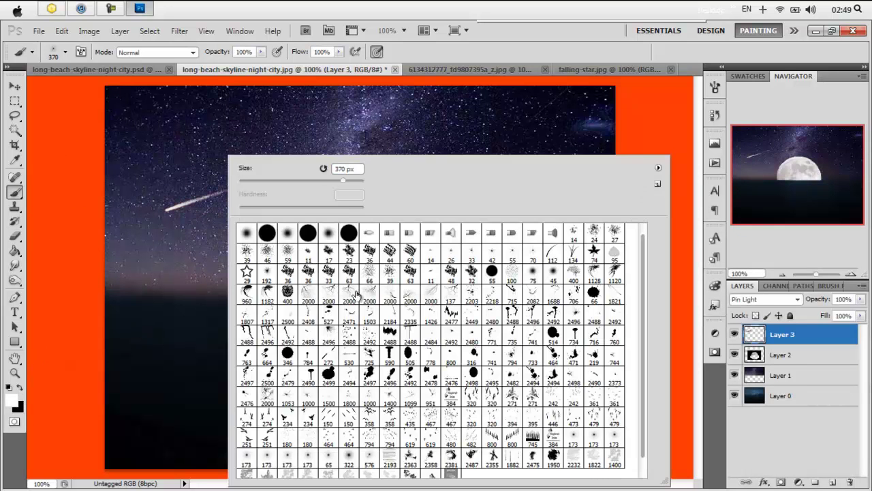
{"action": "key", "text": "Return"}
{"action": "right_click", "coordinate": [213, 233]}
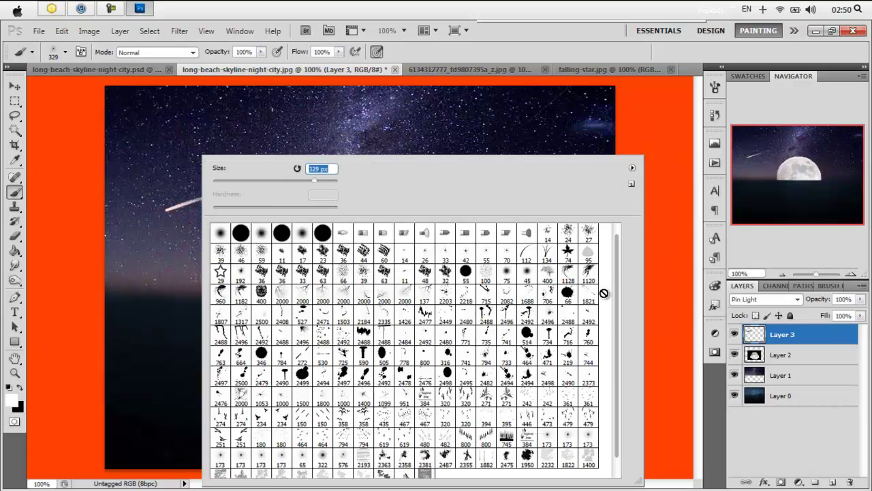
{"action": "left_click", "coordinate": [845, 447]}
{"action": "left_click", "coordinate": [833, 481]}
{"action": "left_click", "coordinate": [169, 208]}
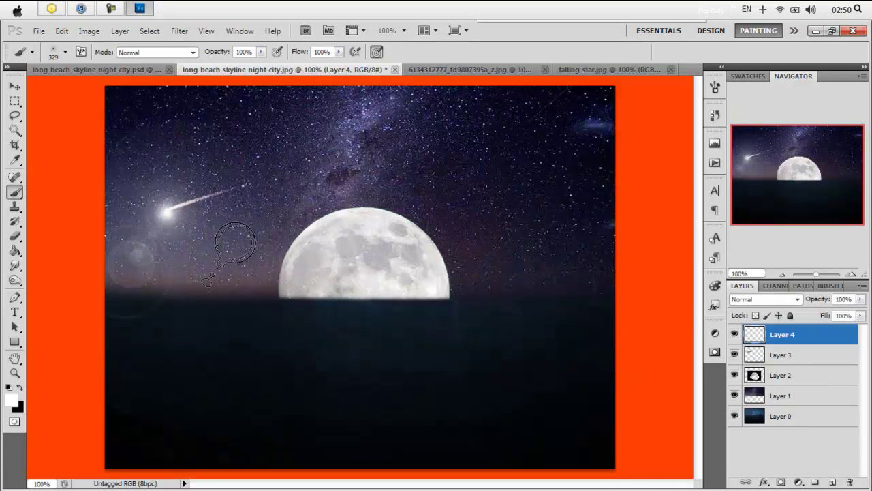
Set the brush size to 195 px, then to 200 px
{"action": "right_click", "coordinate": [208, 239]}
{"action": "type", "text": "195"}
{"action": "key", "text": "Return"}
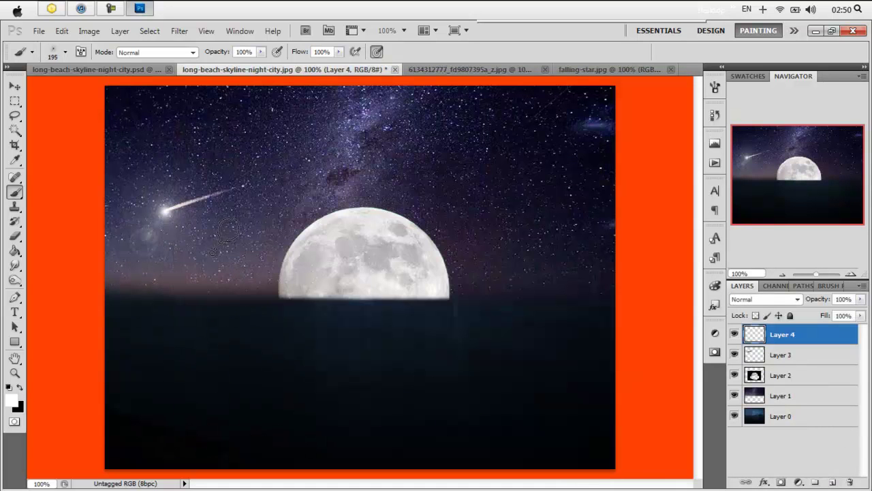
{"action": "right_click", "coordinate": [206, 233]}
{"action": "type", "text": "200"}
{"action": "key", "text": "Return"}
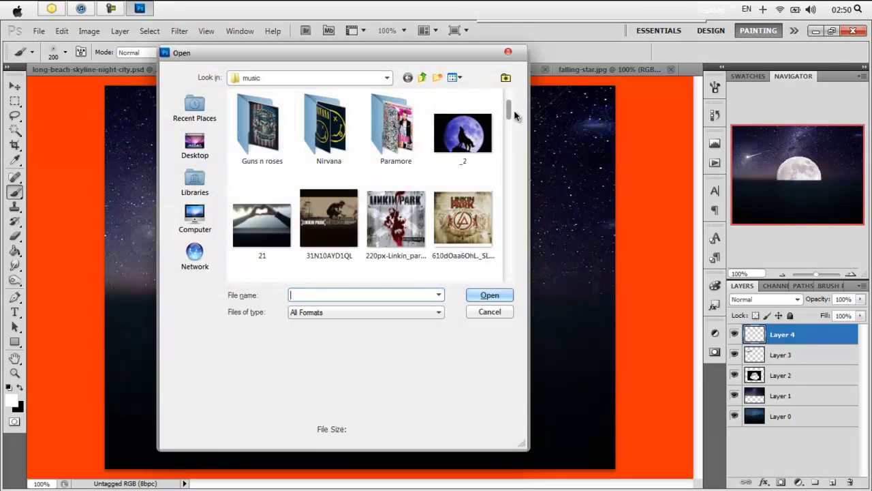
{"action": "left_click_drag", "start_coordinate": [513, 109], "coordinate": [517, 261]}
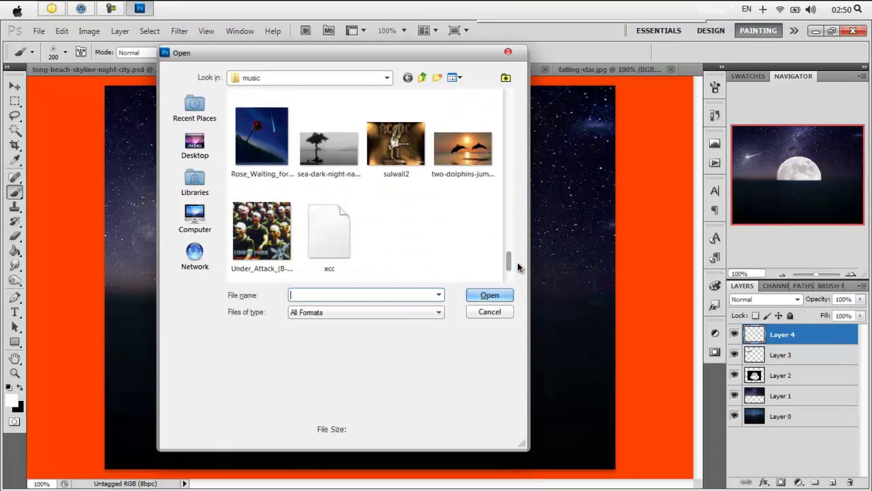
Open the two-dolphins sunset photo and quick-select the left dolphin silhouette
{"action": "double_click", "coordinate": [463, 170]}
{"action": "key", "text": "w"}
{"action": "key", "text": "shift+w"}
{"action": "left_click_drag", "start_coordinate": [332, 275], "coordinate": [352, 276]}
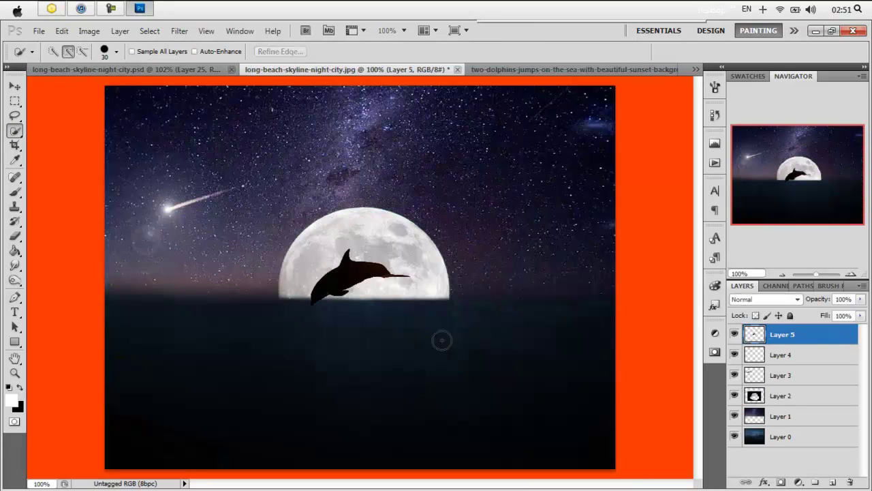
Shrink and tilt the pasted dolphin (Layer 5) so it leaps in front of the moon
{"action": "key", "text": "ctrl+t"}
{"action": "mouse_move", "coordinate": [307, 244]}
{"action": "left_mouse_down"}
{"action": "mouse_move", "coordinate": [369, 283]}
{"action": "mouse_move", "coordinate": [439, 292]}
{"action": "left_mouse_up"}
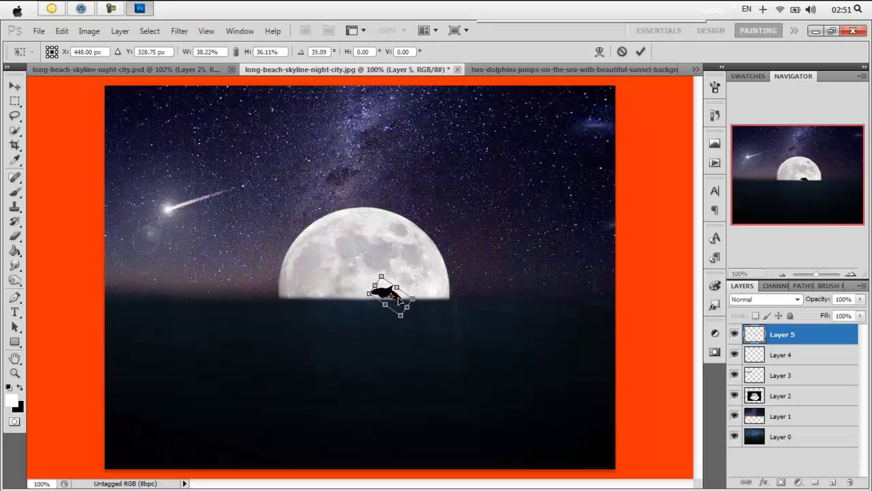
{"action": "key", "text": "Return"}
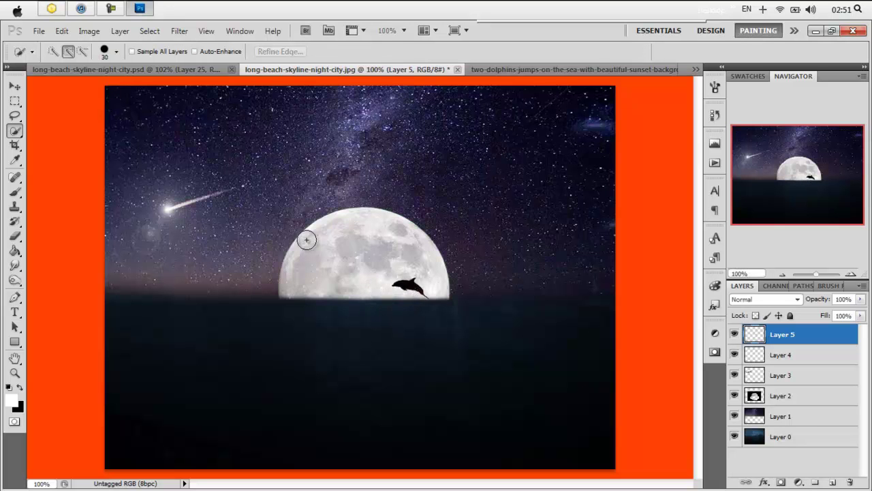
{"action": "key", "text": "ctrl+o"}
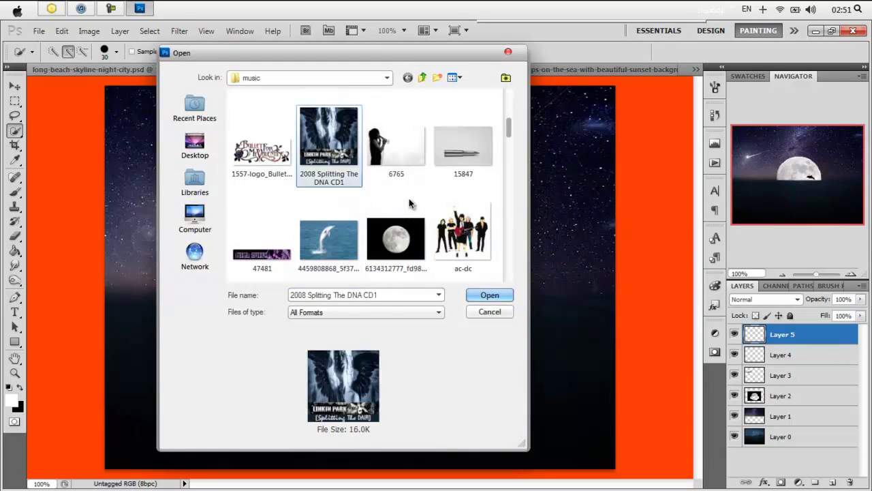
Copy the splash from the leaping white dolphin photo into the composite as Layer 6
{"action": "double_click", "coordinate": [328, 240]}
{"action": "key", "text": "m"}
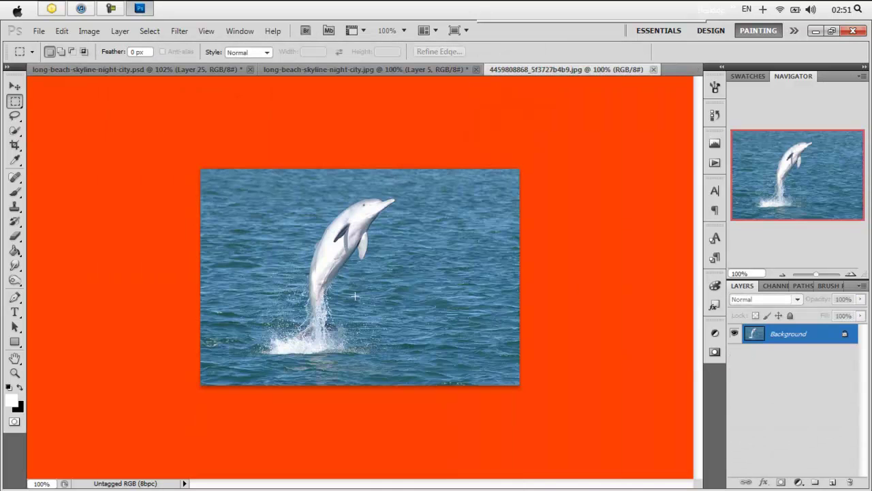
{"action": "left_click_drag", "start_coordinate": [263, 286], "coordinate": [370, 360]}
{"action": "key", "text": "ctrl+c"}
{"action": "key", "text": "ctrl+shift+Tab"}
{"action": "key", "text": "ctrl+v"}
Move the splash beneath the dolphin and set its blend mode to Pin Light
{"action": "key", "text": "ctrl+t"}
{"action": "mouse_move", "coordinate": [372, 276]}
{"action": "left_mouse_down"}
{"action": "mouse_move", "coordinate": [427, 318]}
{"action": "mouse_move", "coordinate": [418, 351]}
{"action": "mouse_move", "coordinate": [443, 305]}
{"action": "left_mouse_up"}
{"action": "key", "text": "Return"}
{"action": "left_click", "coordinate": [765, 299]}
{"action": "left_click", "coordinate": [752, 71]}
{"action": "key", "text": "Down"}
{"action": "key", "text": "Down"}
{"action": "key", "text": "Down"}
{"action": "key", "text": "Down"}
{"action": "key", "text": "Down"}
{"action": "key", "text": "Down"}
{"action": "key", "text": "Up"}
{"action": "key", "text": "Up"}
{"action": "key", "text": "Up"}
{"action": "key", "text": "Up"}
{"action": "key", "text": "Up"}
{"action": "key", "text": "Up"}
{"action": "key", "text": "Up"}
{"action": "key", "text": "Up"}
{"action": "key", "text": "Up"}
{"action": "key", "text": "Up"}
{"action": "key", "text": "Up"}
{"action": "key", "text": "Down"}
{"action": "key", "text": "Down"}
{"action": "key", "text": "Down"}
{"action": "key", "text": "Down"}
{"action": "key", "text": "Down"}
{"action": "key", "text": "Down"}
{"action": "key", "text": "Down"}
{"action": "key", "text": "Down"}
{"action": "key", "text": "Down"}
{"action": "key", "text": "Down"}
{"action": "key", "text": "Down"}
{"action": "key", "text": "Down"}
{"action": "key", "text": "Down"}
{"action": "key", "text": "Down"}
{"action": "key", "text": "Down"}
{"action": "key", "text": "Down"}
{"action": "key", "text": "Down"}
{"action": "key", "text": "Up"}
{"action": "key", "text": "Up"}
{"action": "key", "text": "Up"}
{"action": "key", "text": "Up"}
{"action": "key", "text": "Up"}
{"action": "key", "text": "Up"}
Fade the splash layer (Layer 6) to 52% opacity and erase its edges with a soft brush
{"action": "key", "text": "b"}
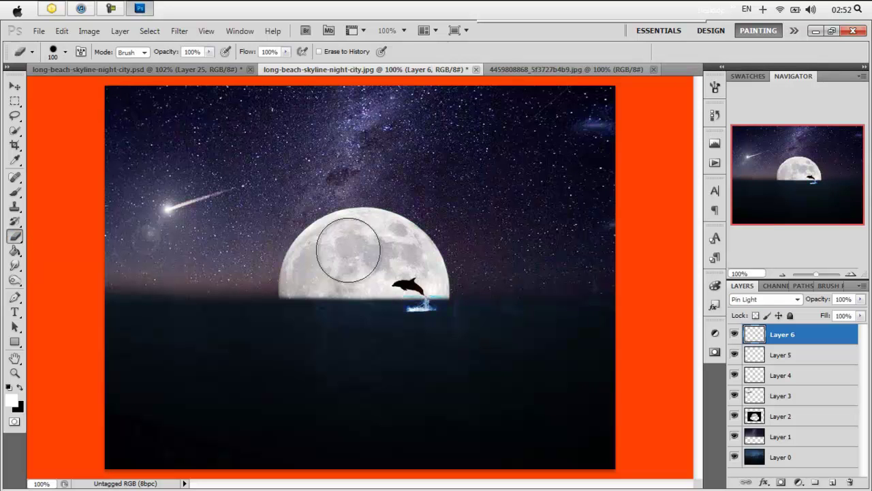
{"action": "right_click", "coordinate": [436, 167]}
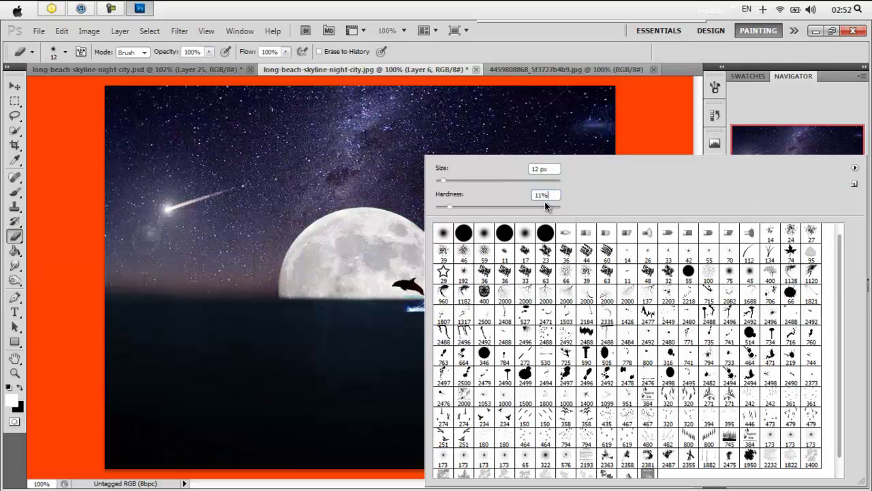
{"action": "key", "text": "Return"}
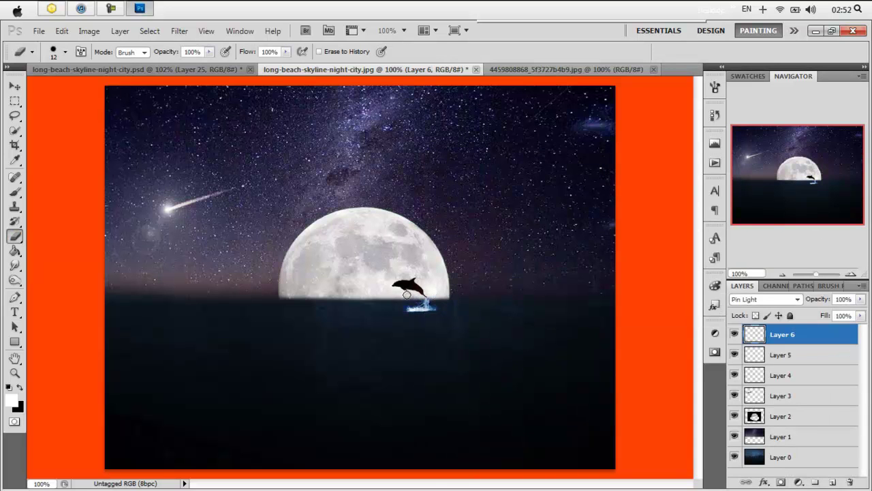
{"action": "left_click_drag", "start_coordinate": [814, 300], "coordinate": [806, 302]}
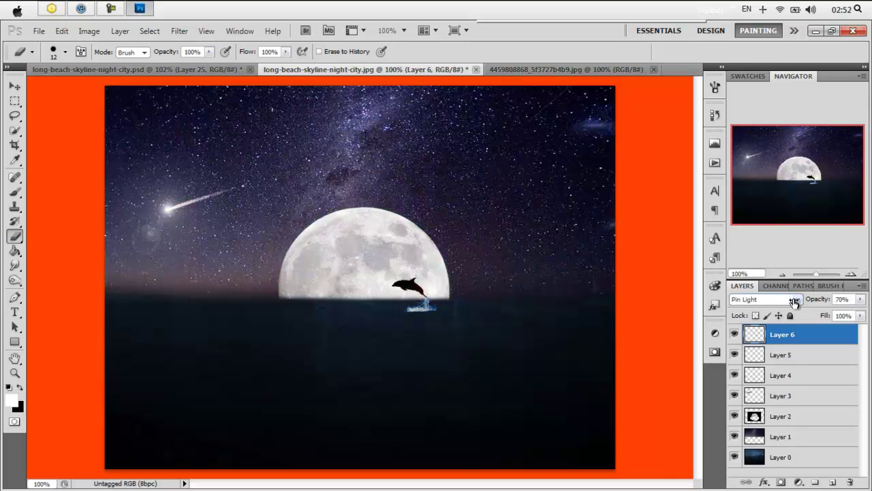
{"action": "right_click", "coordinate": [449, 313]}
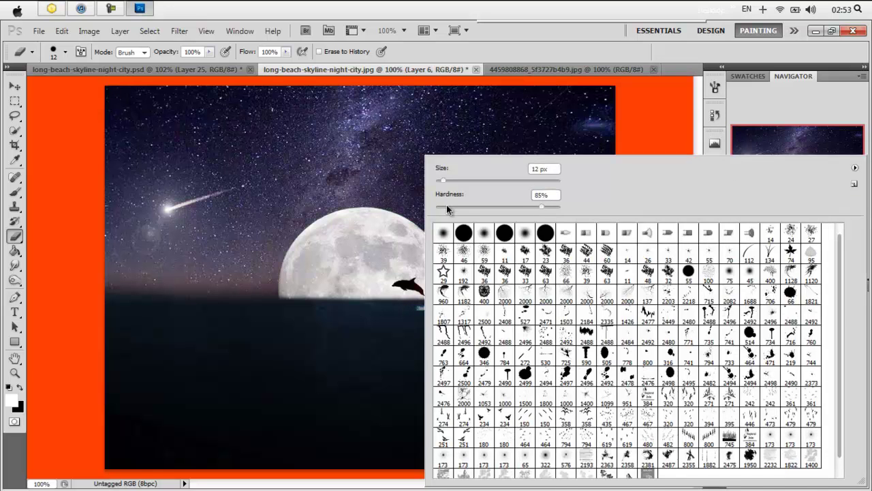
{"action": "key", "text": "Return"}
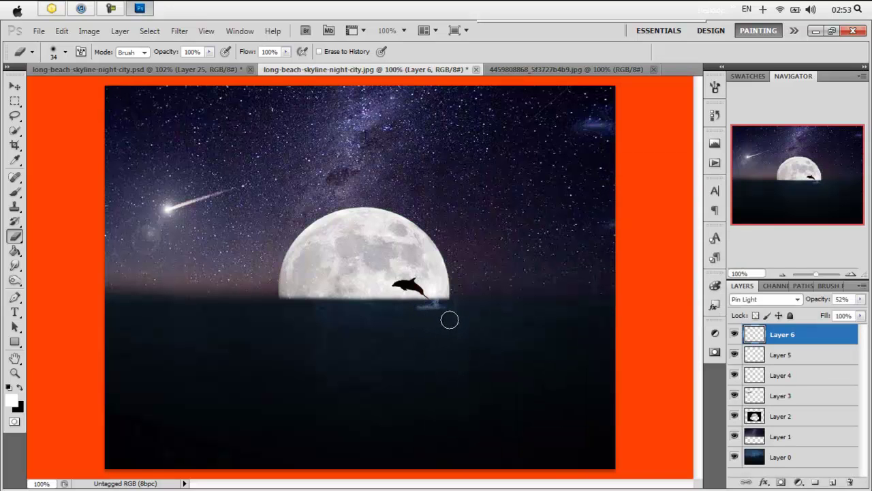
{"action": "key", "text": "ctrl+o"}
Open p1120818.jpg, then Quick Select and copy the rocky ledge at its bottom
{"action": "left_click", "coordinate": [396, 231]}
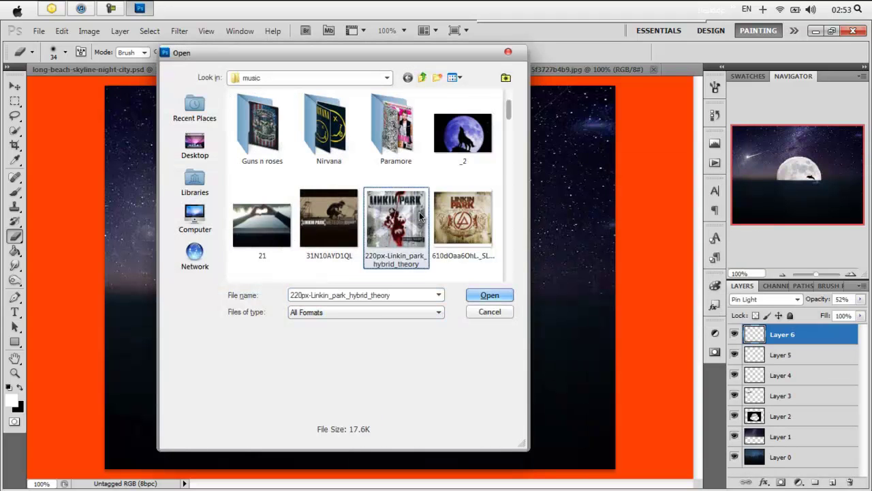
{"action": "key", "text": "Down"}
{"action": "key", "text": "Down"}
{"action": "key", "text": "Down"}
{"action": "key", "text": "Down"}
{"action": "key", "text": "Down"}
{"action": "key", "text": "Down"}
{"action": "key", "text": "Down"}
{"action": "key", "text": "Down"}
{"action": "key", "text": "Down"}
{"action": "key", "text": "Down"}
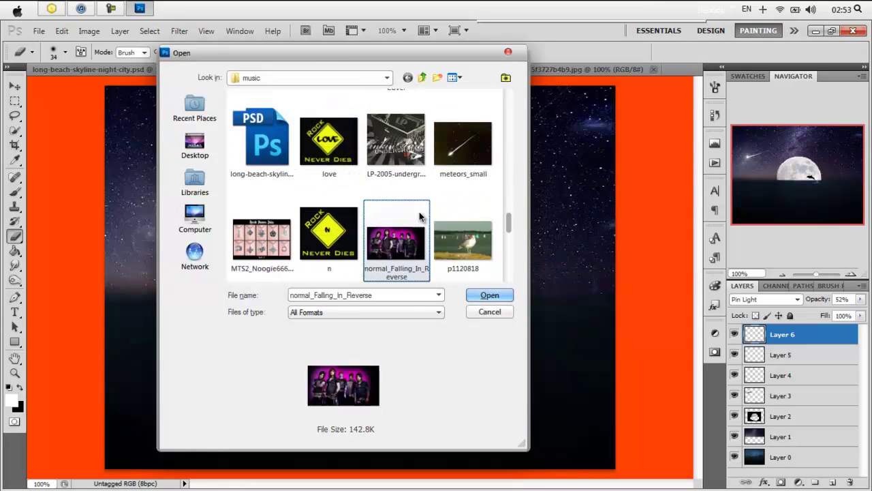
{"action": "key", "text": "Return"}
{"action": "key", "text": "w"}
{"action": "left_click_drag", "start_coordinate": [184, 393], "coordinate": [398, 391]}
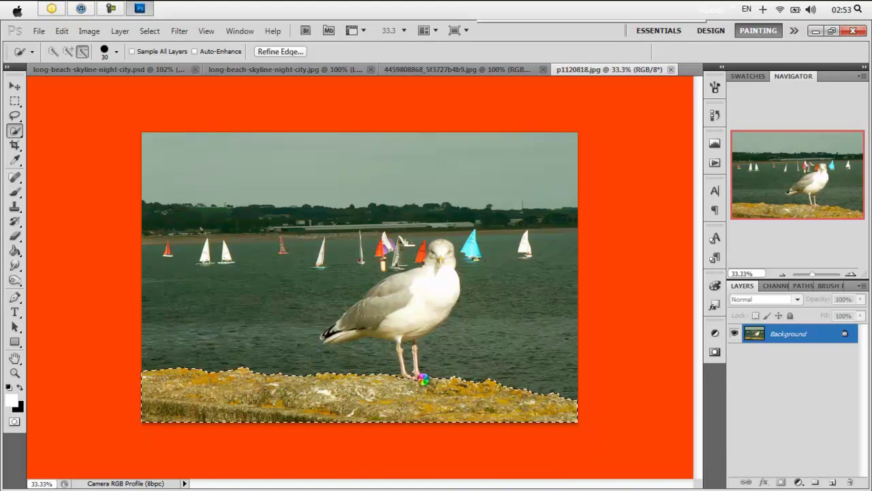
{"action": "key", "text": "ctrl+c"}
Paste the rock into the composite as Layer 7, stretched across the bottom
{"action": "left_click", "coordinate": [225, 70]}
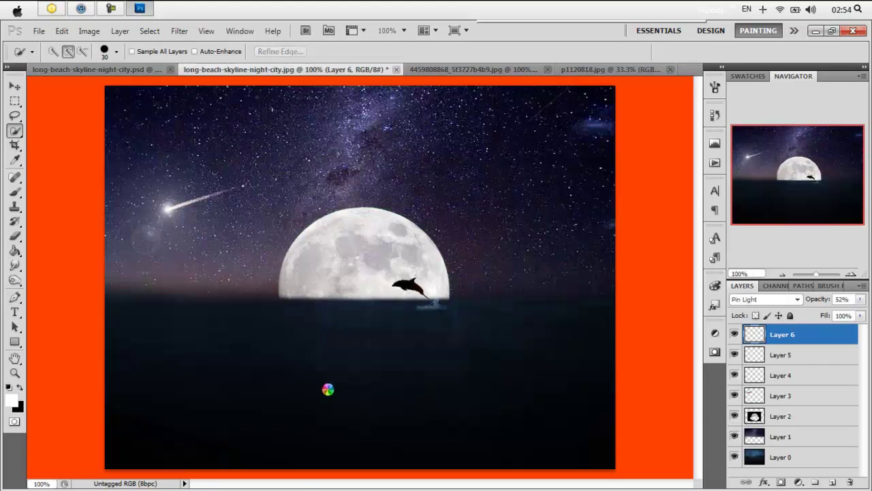
{"action": "key", "text": "ctrl+v"}
{"action": "key", "text": "ctrl+t"}
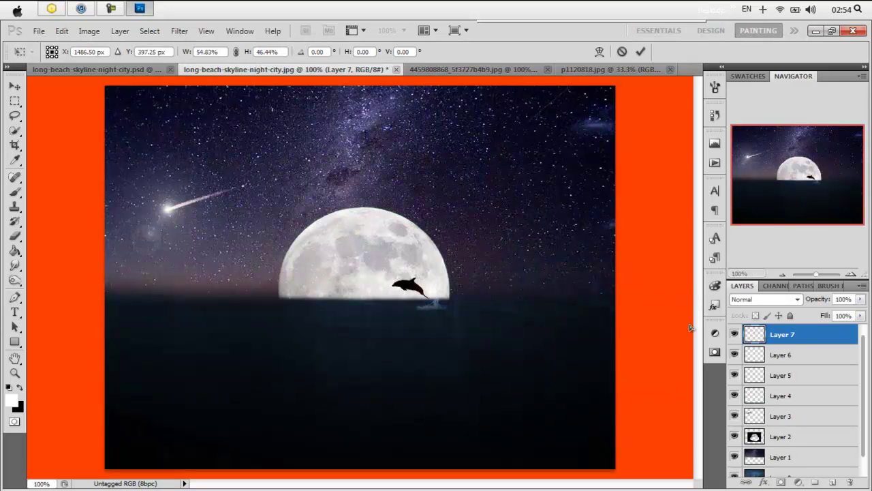
{"action": "mouse_move", "coordinate": [690, 325]}
{"action": "left_mouse_down"}
{"action": "mouse_move", "coordinate": [600, 331]}
{"action": "mouse_move", "coordinate": [317, 399]}
{"action": "mouse_move", "coordinate": [332, 389]}
{"action": "mouse_move", "coordinate": [594, 356]}
{"action": "mouse_move", "coordinate": [618, 361]}
{"action": "left_mouse_up"}
{"action": "key", "text": "Return"}
Darken the rock nearly to black with Hue/Saturation Lightness -93
{"action": "key", "text": "w"}
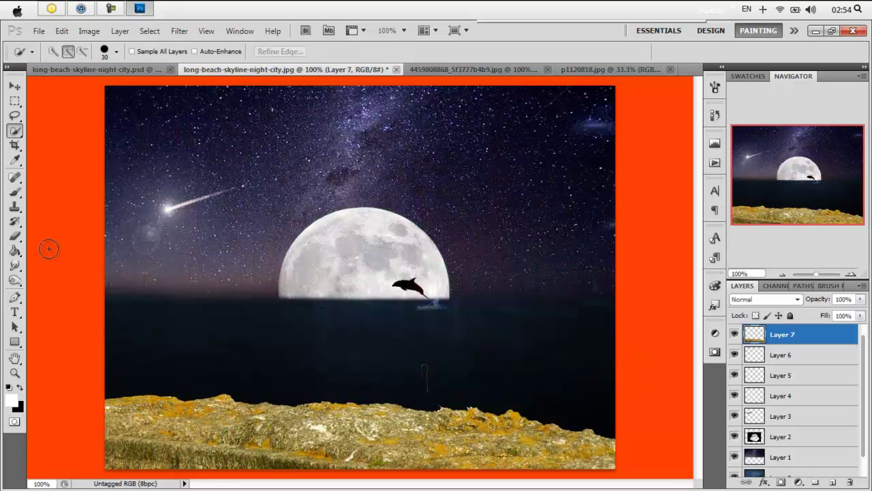
{"action": "key", "text": "e"}
{"action": "key", "text": "ctrl+u"}
{"action": "left_click_drag", "start_coordinate": [115, 217], "coordinate": [57, 220]}
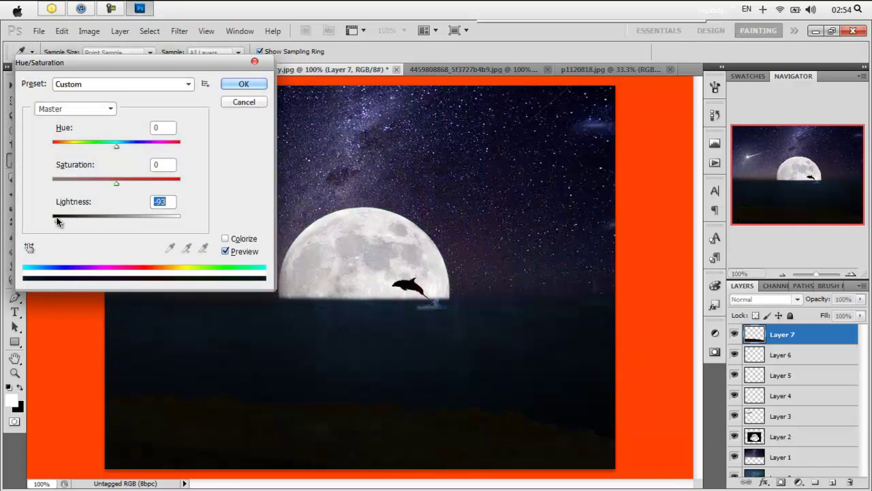
{"action": "key", "text": "Return"}
Open the dark night sea photo containing the tree
{"action": "key", "text": "ctrl+o"}
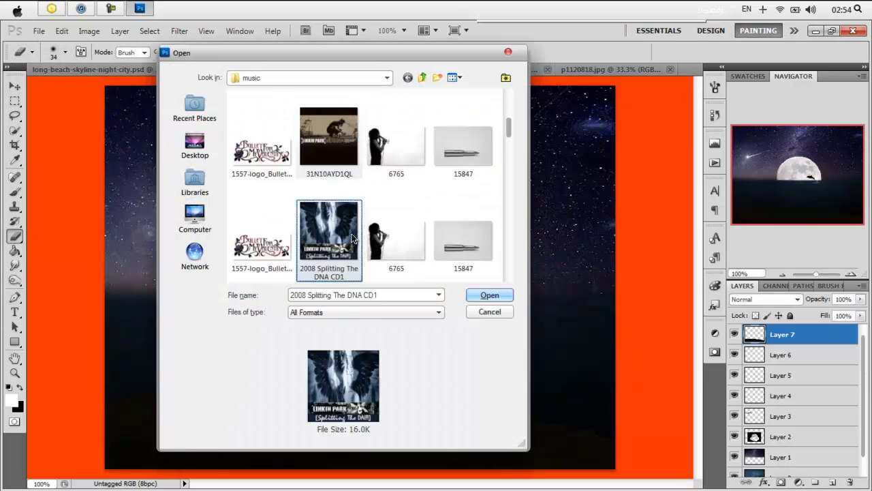
{"action": "scroll", "coordinate": [350, 235], "scroll_direction": "down", "scroll_amount": 3}
{"action": "scroll", "coordinate": [351, 235], "scroll_direction": "down", "scroll_amount": 3}
{"action": "scroll", "coordinate": [351, 235], "scroll_direction": "down", "scroll_amount": 3}
{"action": "scroll", "coordinate": [351, 235], "scroll_direction": "down", "scroll_amount": 3}
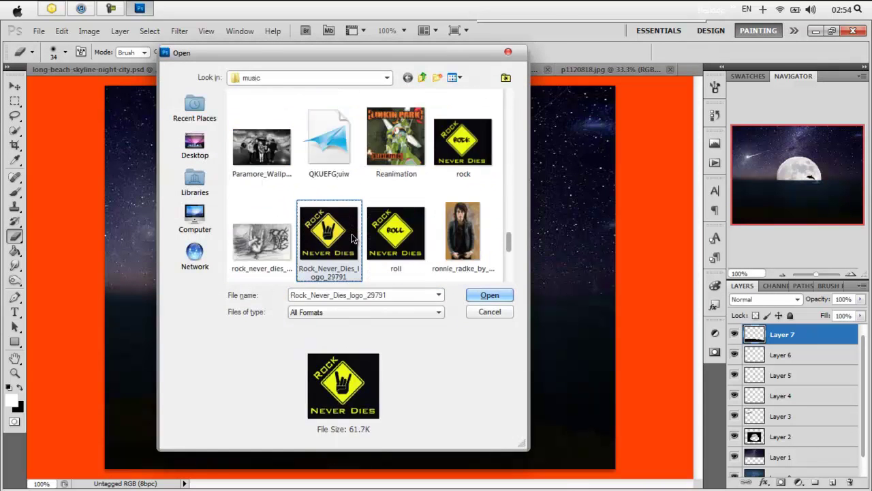
{"action": "double_click", "coordinate": [263, 235]}
Bring the tree into the composite as Layer 8, shrunk and placed at lower left
{"action": "left_click", "coordinate": [14, 100]}
{"action": "left_click_drag", "start_coordinate": [99, 128], "coordinate": [395, 424]}
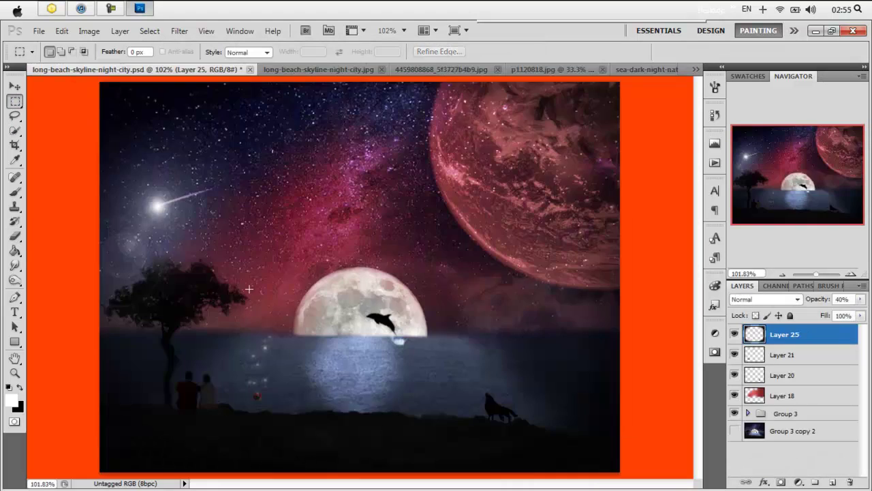
{"action": "left_click", "coordinate": [318, 70]}
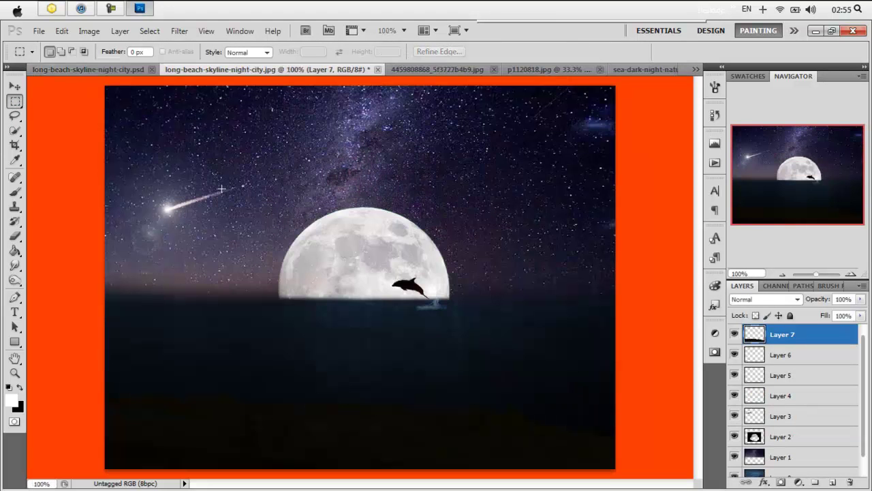
{"action": "key", "text": "ctrl+v"}
{"action": "key", "text": "ctrl+t"}
{"action": "left_click_drag", "start_coordinate": [261, 151], "coordinate": [334, 252]}
{"action": "mouse_move", "coordinate": [398, 309]}
{"action": "left_mouse_down"}
{"action": "mouse_move", "coordinate": [244, 275]}
{"action": "mouse_move", "coordinate": [169, 302]}
{"action": "left_mouse_up"}
{"action": "key", "text": "Return"}
Cycle Layer 8's blend modes and settle on Overlay
{"action": "key", "text": "m"}
{"action": "left_click", "coordinate": [748, 293]}
{"action": "left_click", "coordinate": [739, 65]}
{"action": "key", "text": "Down"}
{"action": "key", "text": "Down"}
{"action": "key", "text": "Up"}
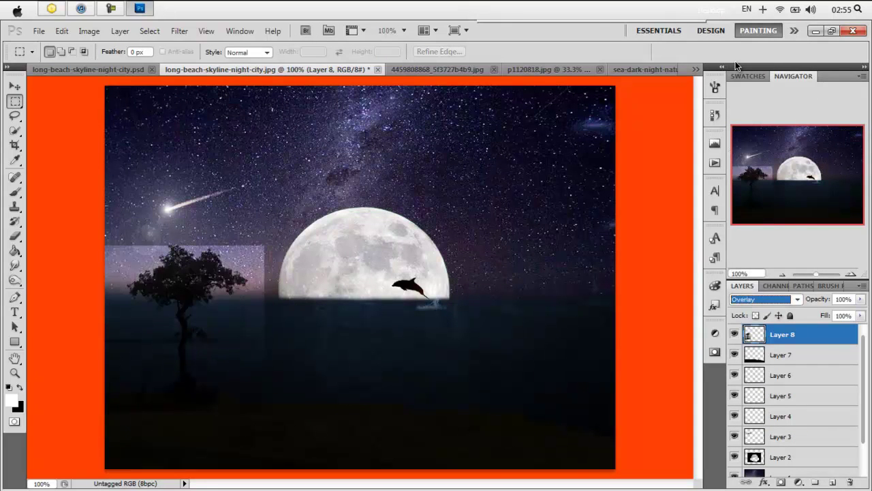
{"action": "key", "text": "Down"}
{"action": "key", "text": "Down"}
{"action": "key", "text": "Down"}
{"action": "key", "text": "Down"}
{"action": "key", "text": "Down"}
{"action": "key", "text": "Down"}
{"action": "key", "text": "Down"}
{"action": "key", "text": "Down"}
{"action": "key", "text": "Down"}
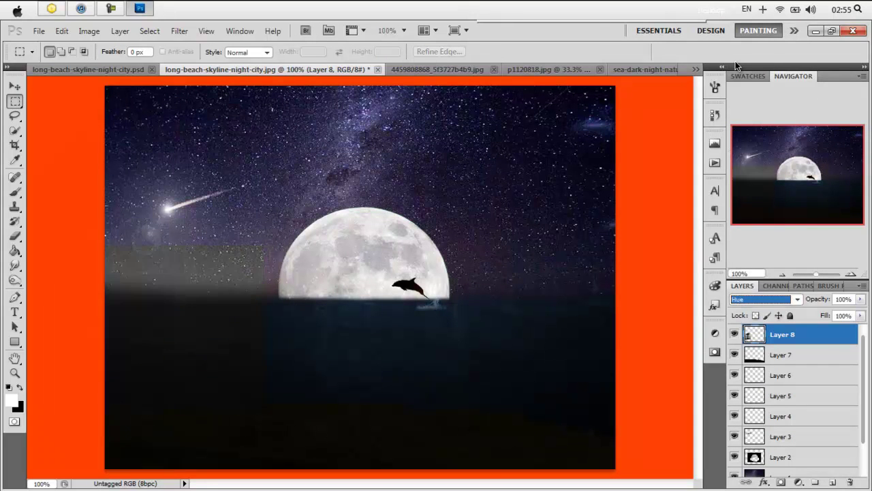
{"action": "key", "text": "Down"}
{"action": "key", "text": "Down"}
{"action": "key", "text": "Down"}
{"action": "key", "text": "Up"}
{"action": "key", "text": "Up"}
{"action": "key", "text": "Up"}
{"action": "key", "text": "Up"}
{"action": "key", "text": "Up"}
{"action": "key", "text": "Up"}
{"action": "key", "text": "Up"}
{"action": "key", "text": "Up"}
{"action": "key", "text": "Up"}
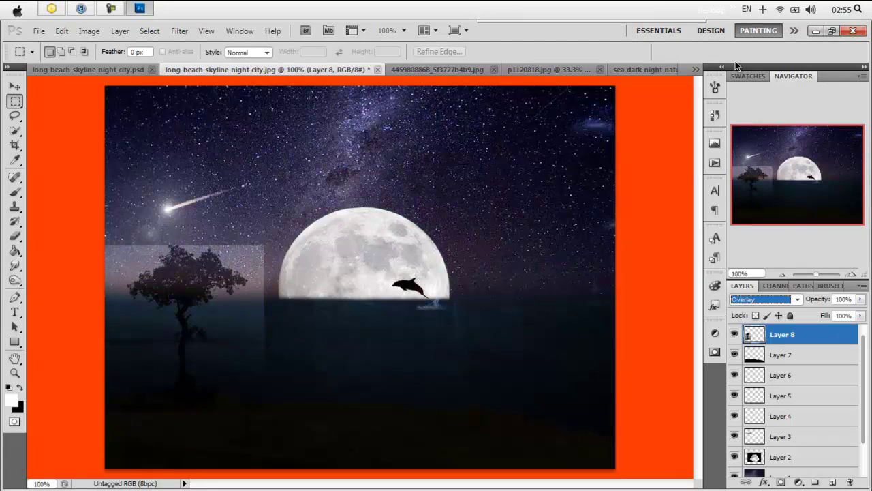
{"action": "key", "text": "Up"}
{"action": "key", "text": "Up"}
{"action": "key", "text": "Up"}
{"action": "key", "text": "b"}
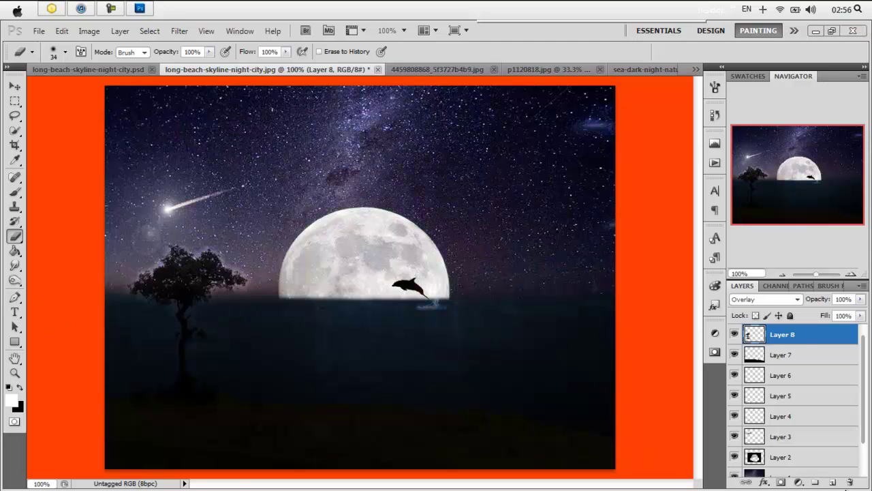
Create Layer 9 and stamp a large 1884 px cloud brush across the image
{"action": "key", "text": "ctrl+shift+alt+n"}
{"action": "right_click", "coordinate": [372, 255]}
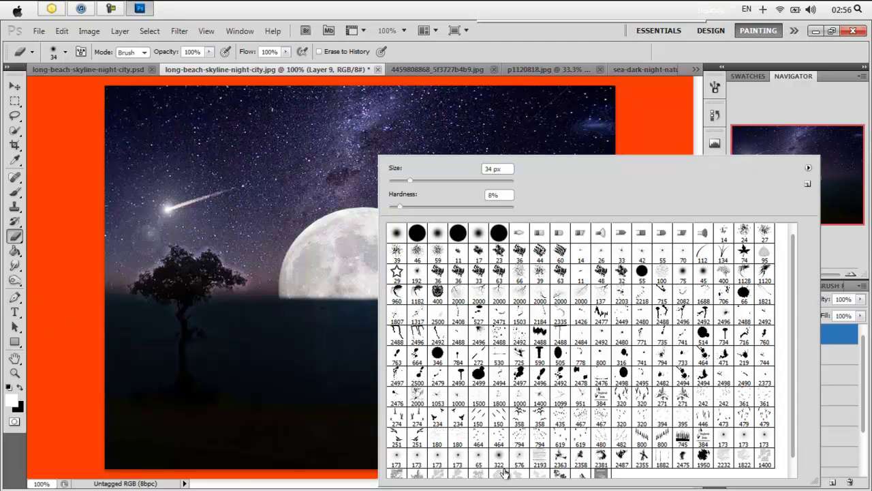
{"action": "double_click", "coordinate": [504, 471]}
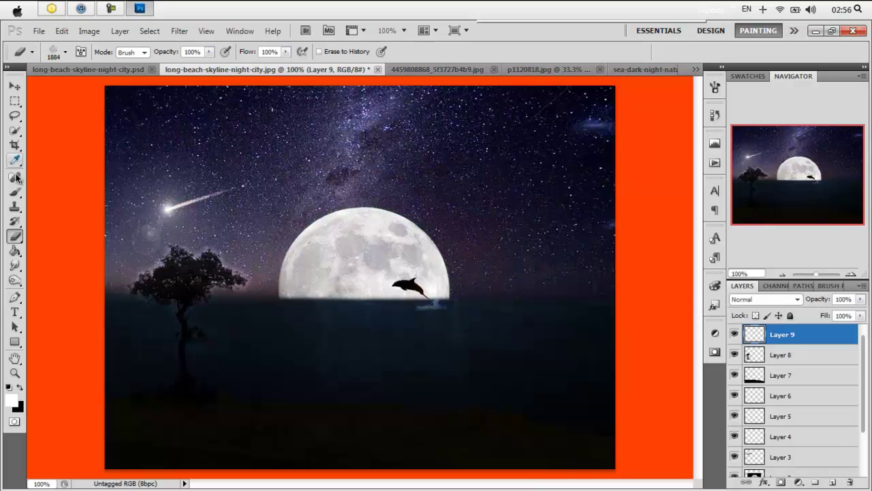
{"action": "left_click", "coordinate": [15, 191]}
{"action": "right_click", "coordinate": [374, 151]}
{"action": "right_click", "coordinate": [412, 143]}
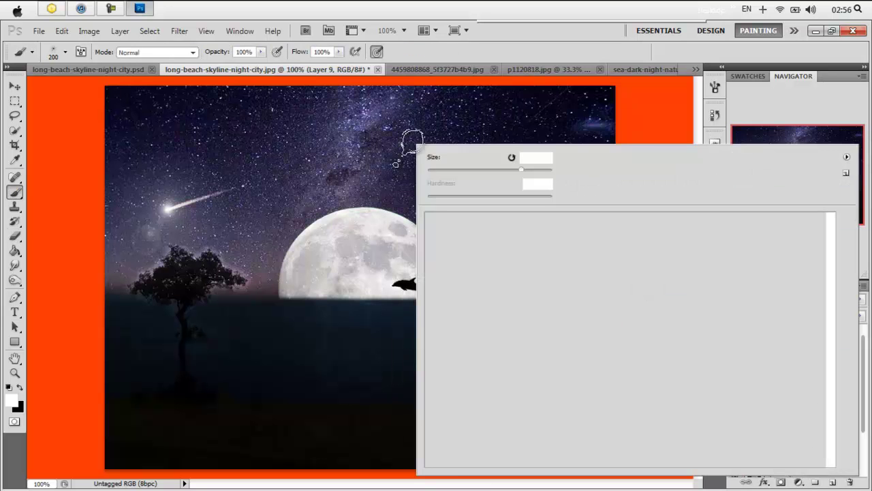
{"action": "left_click", "coordinate": [373, 236]}
{"action": "key", "text": "ctrl+z"}
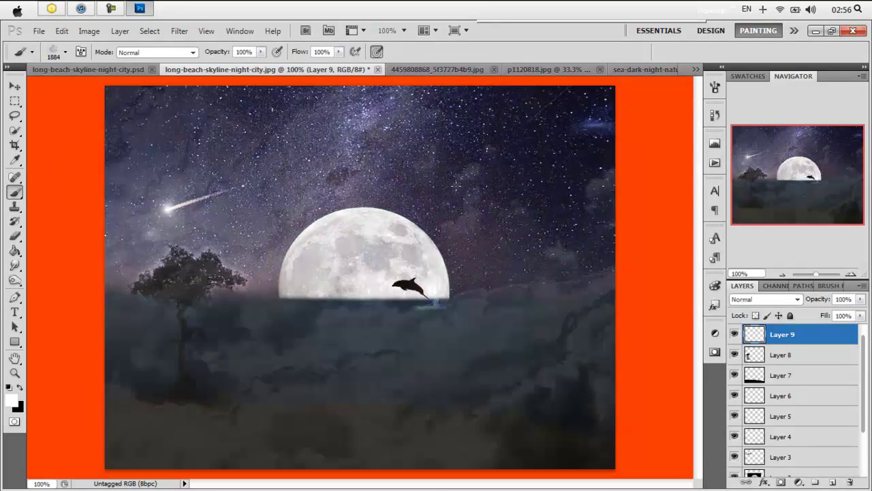
{"action": "key", "text": "ctrl+z"}
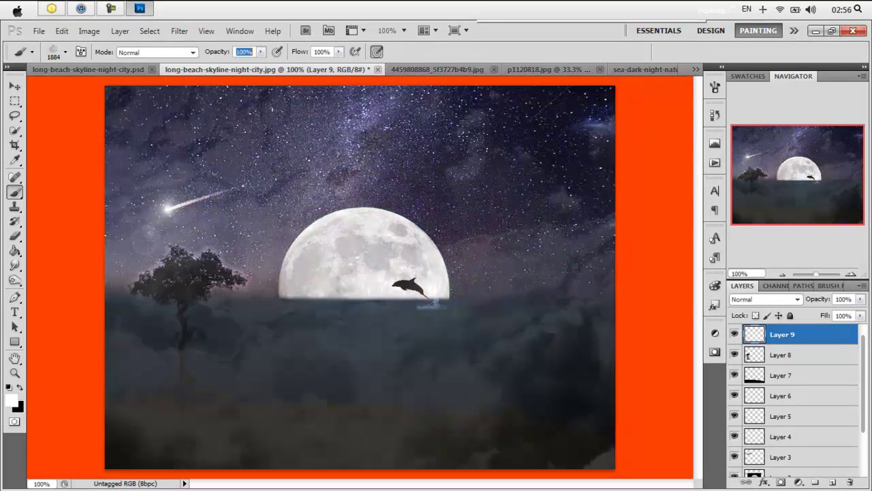
Erase most of the clouds, leaving only faint haze near the horizon
{"action": "key", "text": "e"}
{"action": "right_click", "coordinate": [257, 166]}
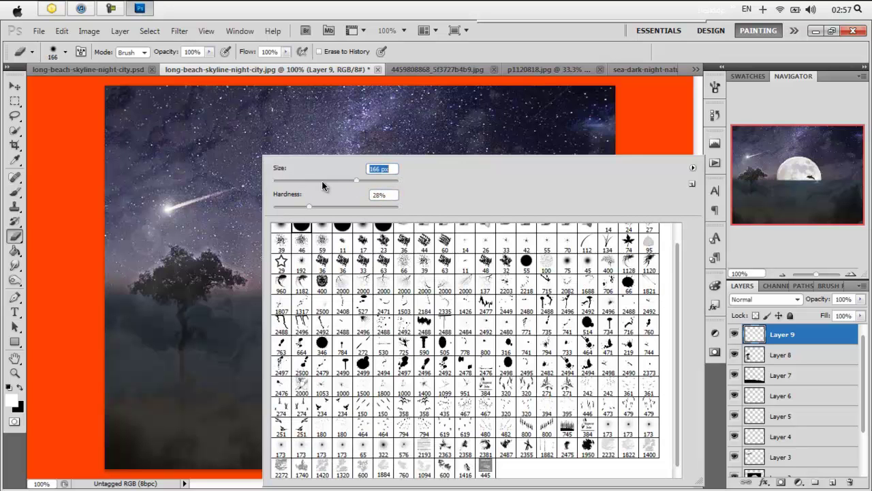
{"action": "key", "text": "Return"}
{"action": "mouse_move", "coordinate": [526, 156]}
{"action": "left_mouse_down"}
{"action": "mouse_move", "coordinate": [142, 398]}
{"action": "mouse_move", "coordinate": [568, 366]}
{"action": "mouse_move", "coordinate": [545, 340]}
{"action": "mouse_move", "coordinate": [320, 347]}
{"action": "mouse_move", "coordinate": [356, 415]}
{"action": "mouse_move", "coordinate": [185, 341]}
{"action": "mouse_move", "coordinate": [671, 389]}
{"action": "left_mouse_up"}
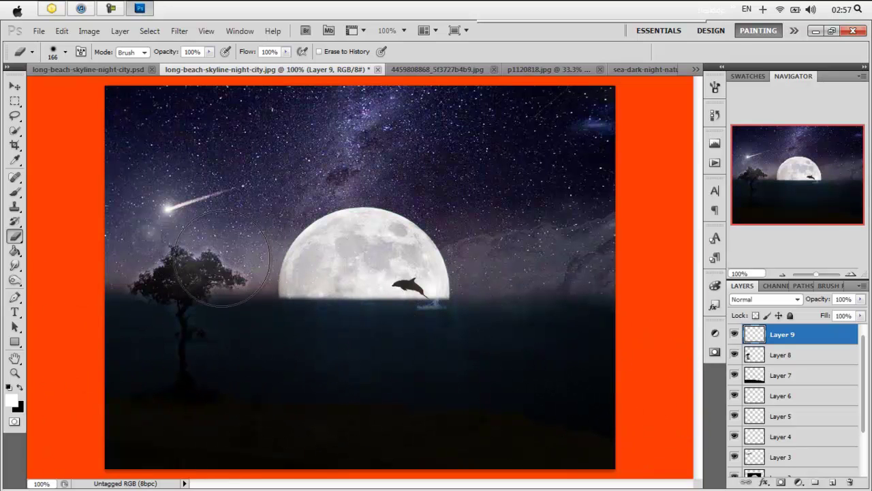
Select Layer 8 and step its blend mode back to Normal
{"action": "left_click", "coordinate": [755, 356]}
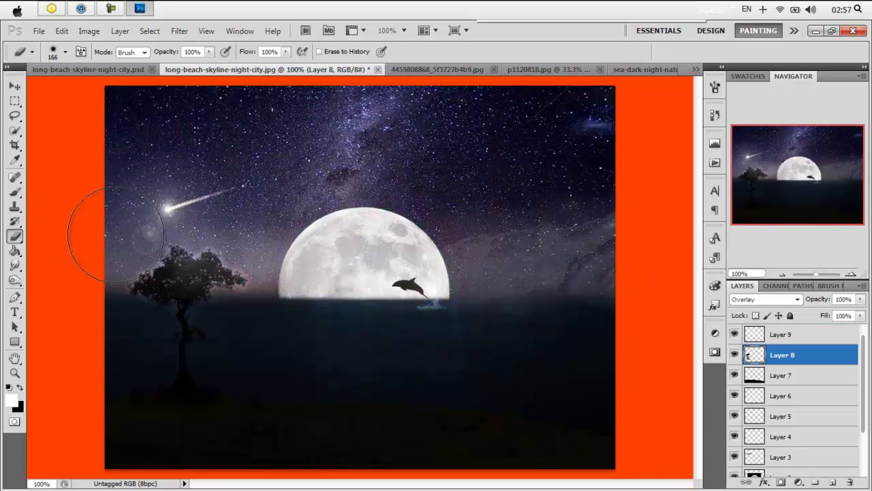
{"action": "left_click", "coordinate": [783, 299]}
{"action": "left_click", "coordinate": [756, 159]}
{"action": "key", "text": "Down"}
{"action": "key", "text": "Down"}
{"action": "key", "text": "Down"}
{"action": "key", "text": "Down"}
{"action": "key", "text": "Down"}
{"action": "key", "text": "Down"}
{"action": "key", "text": "Down"}
{"action": "key", "text": "Down"}
{"action": "key", "text": "Down"}
{"action": "key", "text": "Down"}
{"action": "key", "text": "Down"}
{"action": "key", "text": "Up"}
{"action": "key", "text": "Up"}
{"action": "key", "text": "Up"}
{"action": "key", "text": "Up"}
{"action": "key", "text": "Up"}
{"action": "key", "text": "Up"}
{"action": "key", "text": "Up"}
{"action": "key", "text": "Up"}
{"action": "key", "text": "Up"}
{"action": "key", "text": "Up"}
{"action": "key", "text": "Up"}
{"action": "key", "text": "Up"}
{"action": "key", "text": "Up"}
{"action": "key", "text": "Up"}
{"action": "key", "text": "Up"}
{"action": "key", "text": "Down"}
{"action": "key", "text": "Down"}
{"action": "key", "text": "Up"}
{"action": "key", "text": "Up"}
{"action": "key", "text": "Up"}
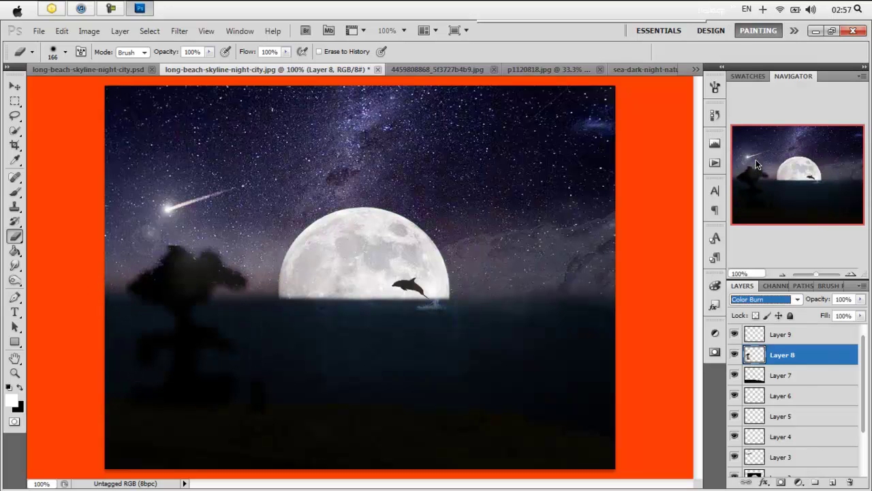
{"action": "key", "text": "Up"}
{"action": "key", "text": "Up"}
Zoom in and erase the backdrop around the tree, switching to a 23 px eraser
{"action": "right_click", "coordinate": [182, 157]}
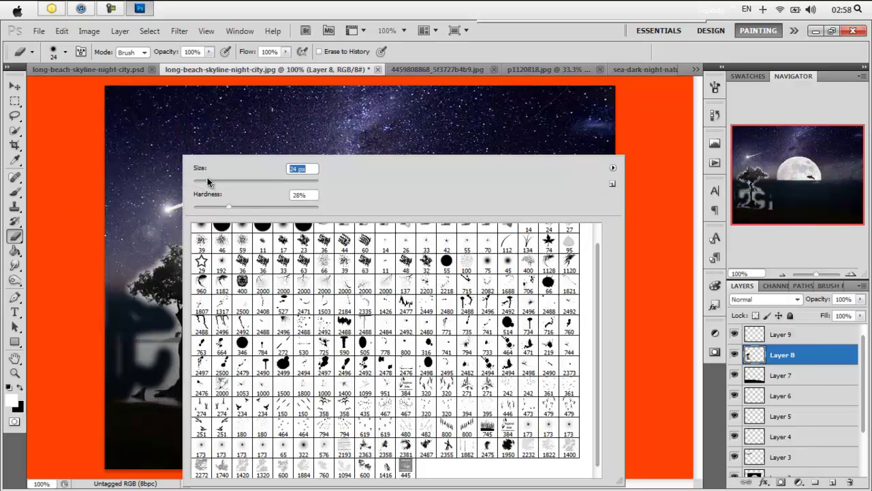
{"action": "key", "text": "z"}
{"action": "left_click", "coordinate": [298, 433]}
{"action": "left_click", "coordinate": [298, 432]}
{"action": "key", "text": "e"}
{"action": "right_click", "coordinate": [239, 154]}
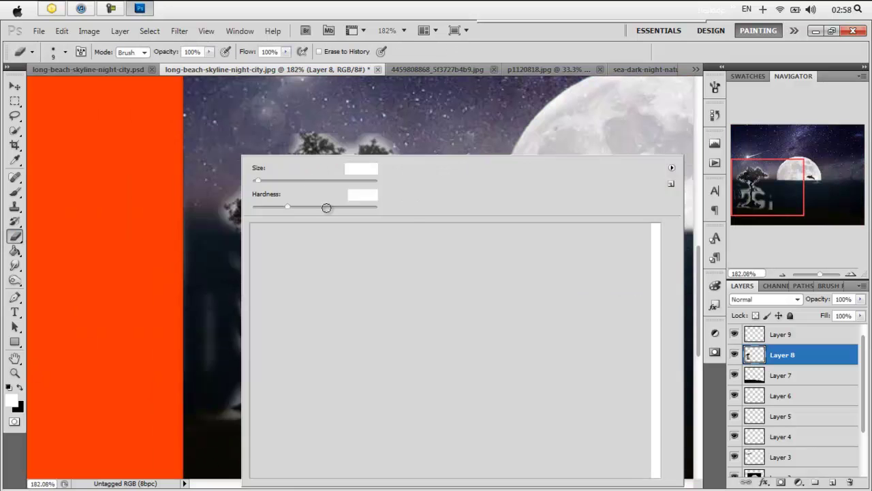
{"action": "key", "text": "Escape"}
{"action": "mouse_move", "coordinate": [262, 318]}
{"action": "left_mouse_down"}
{"action": "mouse_move", "coordinate": [263, 282]}
{"action": "mouse_move", "coordinate": [253, 345]}
{"action": "mouse_move", "coordinate": [454, 375]}
{"action": "mouse_move", "coordinate": [407, 353]}
{"action": "left_mouse_up"}
{"action": "right_click", "coordinate": [423, 154]}
{"action": "type", "text": "23"}
{"action": "key", "text": "Return"}
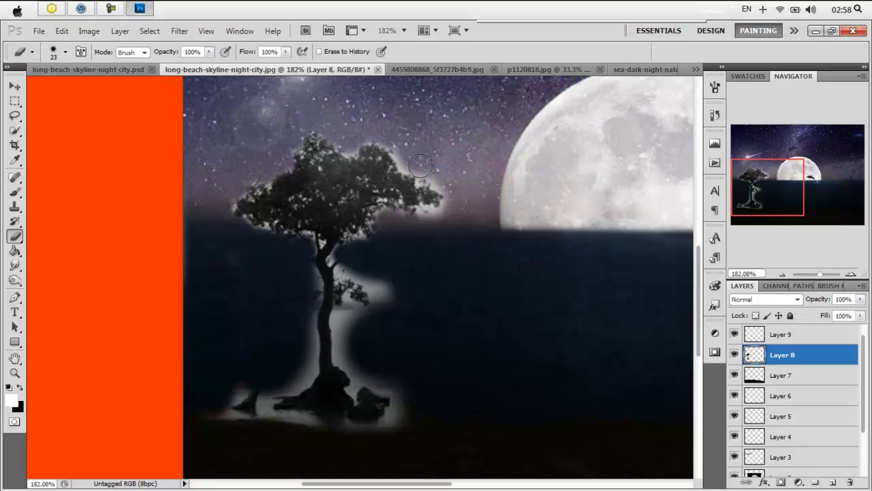
Set Layer 8 back to Overlay blending and fit the whole image in view
{"action": "left_click", "coordinate": [765, 299]}
{"action": "left_click", "coordinate": [749, 163]}
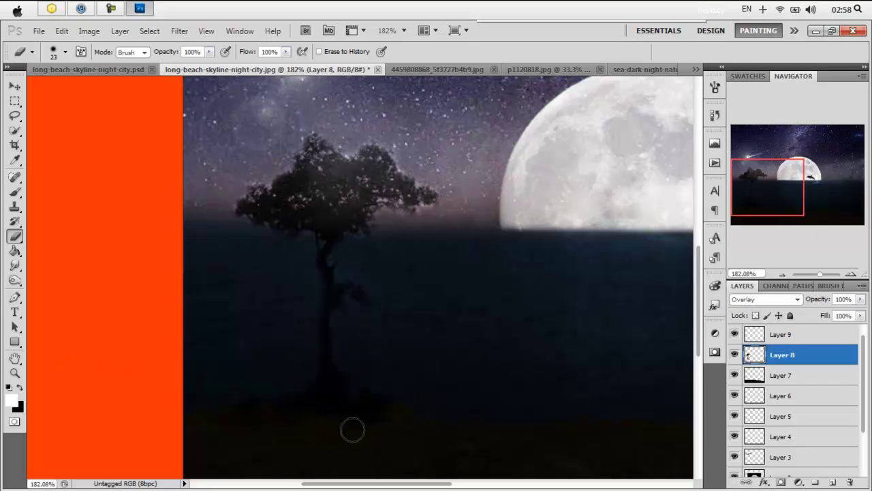
{"action": "double_click", "coordinate": [15, 372]}
{"action": "key", "text": "ctrl+u"}
{"action": "left_click", "coordinate": [227, 239]}
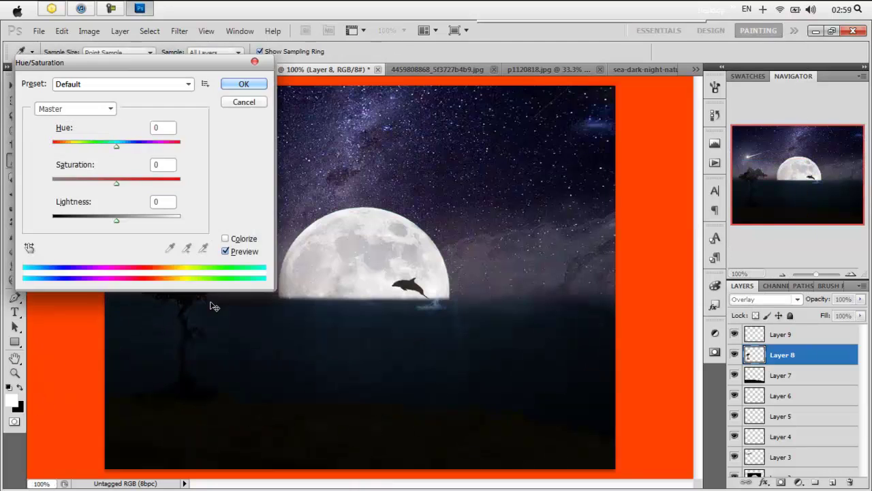
{"action": "left_click_drag", "start_coordinate": [234, 62], "coordinate": [609, 80]}
{"action": "left_click", "coordinate": [614, 123]}
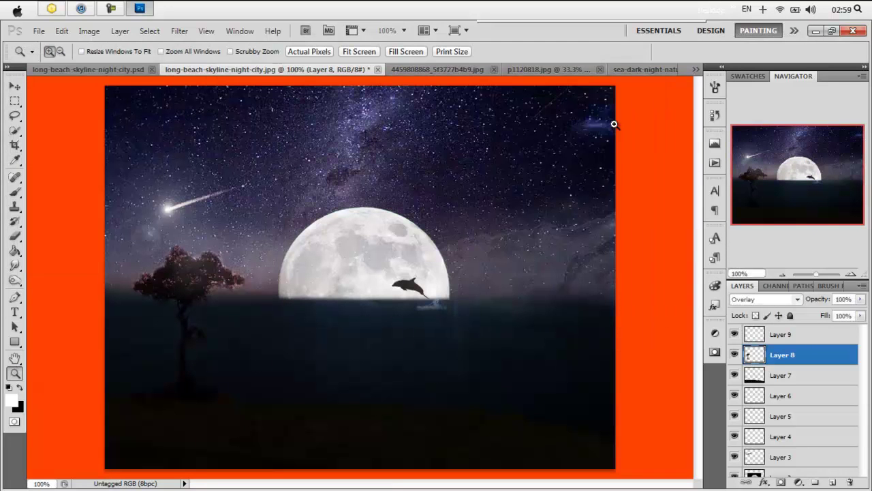
Darken Layer 7 by lowering its Hue/Saturation Lightness
{"action": "left_click", "coordinate": [780, 369]}
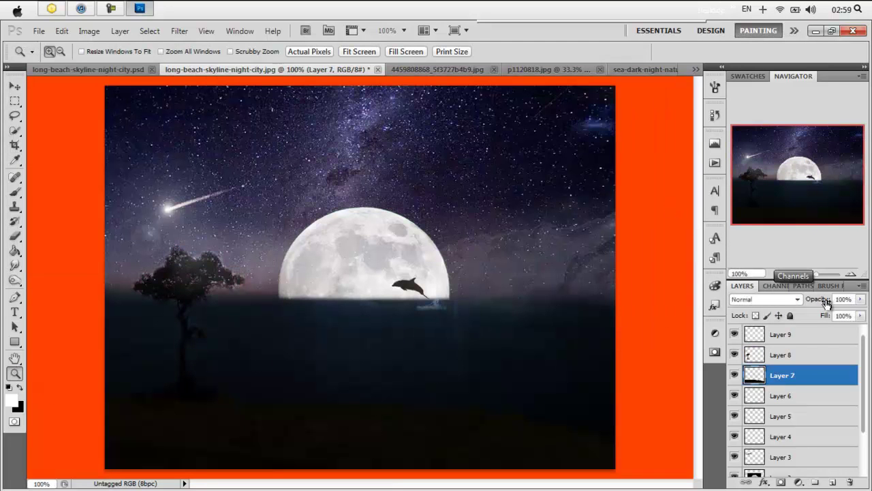
{"action": "key", "text": "ctrl+u"}
{"action": "left_click_drag", "start_coordinate": [489, 240], "coordinate": [471, 238]}
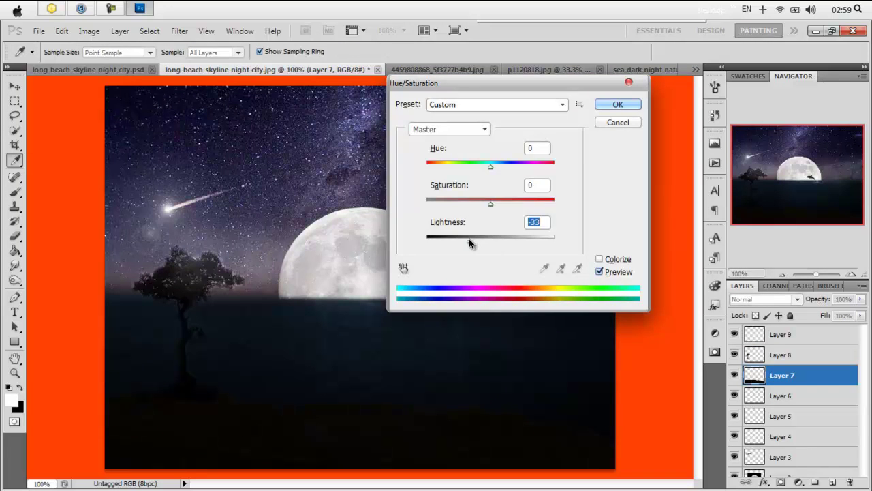
{"action": "left_click", "coordinate": [616, 104]}
{"action": "left_click_drag", "start_coordinate": [780, 375], "coordinate": [769, 354]}
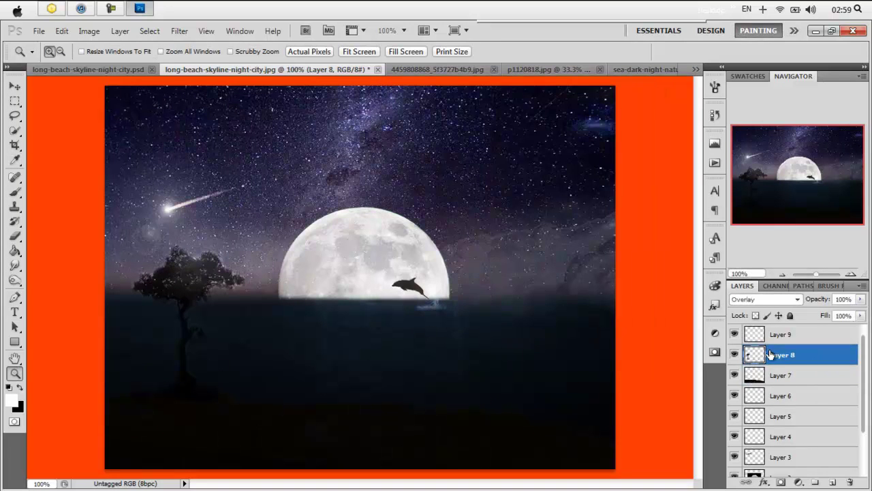
Open Earth_HD_FULL_by_naso.jpg
{"action": "key", "text": "ctrl+o"}
{"action": "mouse_move", "coordinate": [508, 106]}
{"action": "left_mouse_down"}
{"action": "mouse_move", "coordinate": [507, 178]}
{"action": "mouse_move", "coordinate": [507, 164]}
{"action": "left_mouse_up"}
{"action": "double_click", "coordinate": [261, 196]}
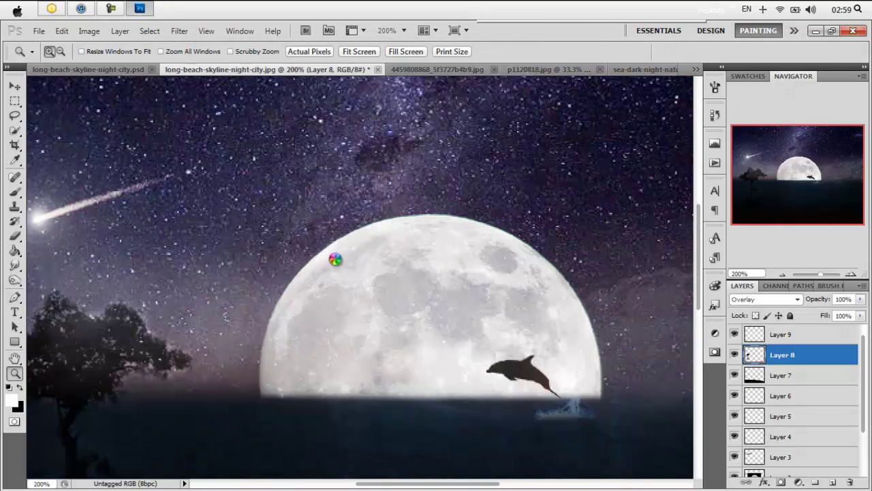
{"action": "left_click", "coordinate": [171, 204]}
Select the whole Earth image and close the p1120818.jpg and sea photo documents
{"action": "right_click", "coordinate": [171, 204]}
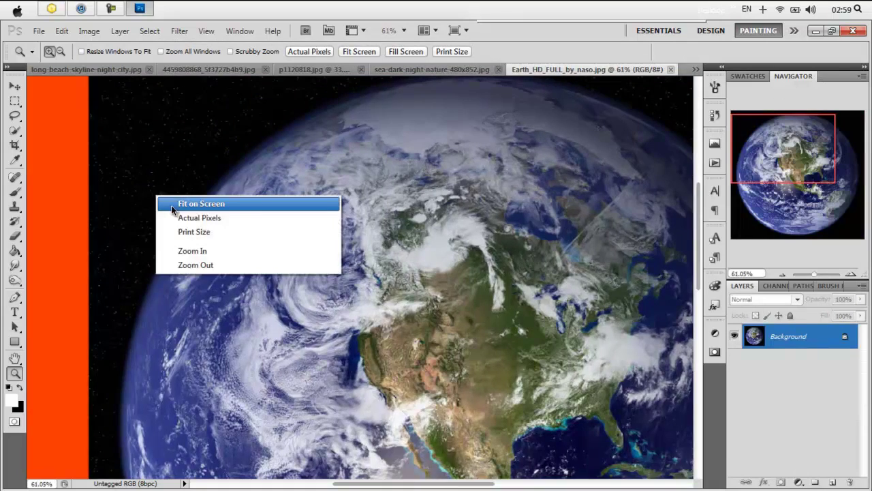
{"action": "left_click", "coordinate": [173, 201]}
{"action": "key", "text": "m"}
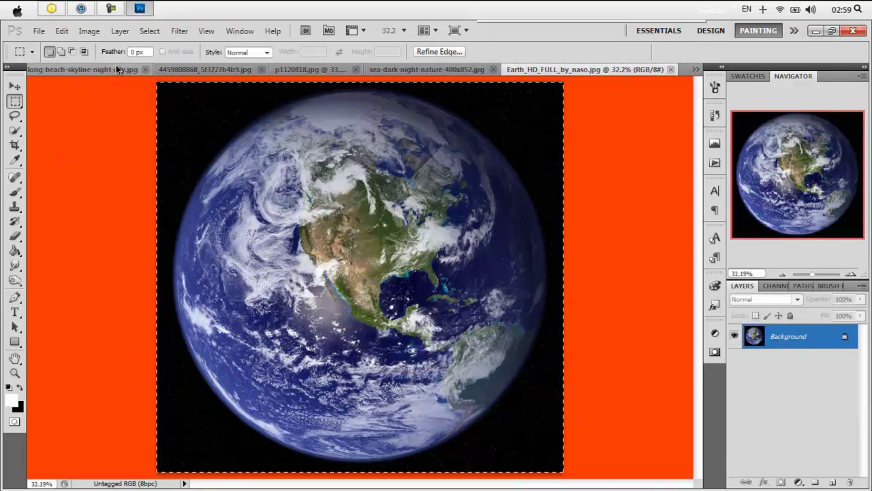
{"action": "left_click", "coordinate": [266, 70]}
{"action": "left_click", "coordinate": [377, 70]}
{"action": "left_click", "coordinate": [411, 69]}
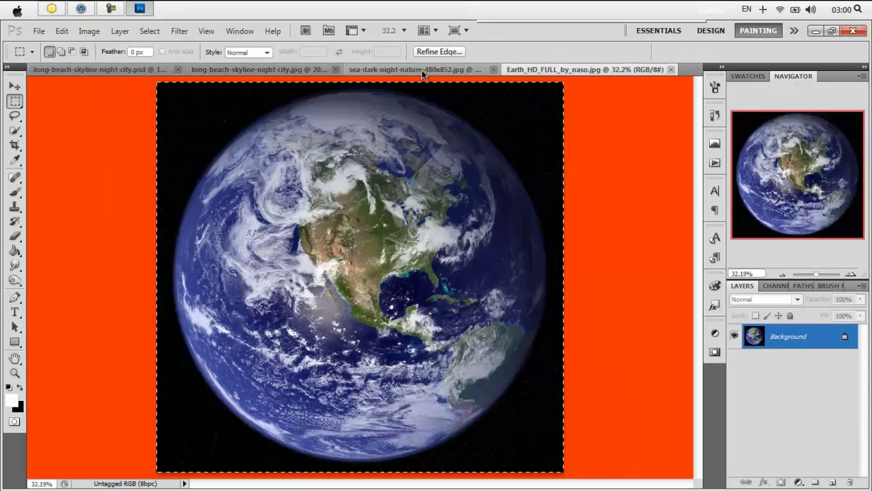
{"action": "left_click", "coordinate": [464, 69]}
{"action": "left_click", "coordinate": [517, 67]}
{"action": "left_click", "coordinate": [443, 70]}
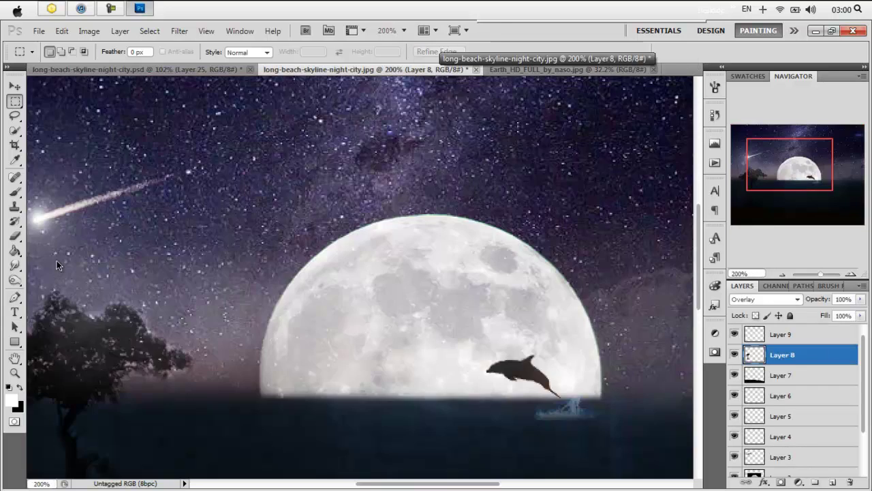
{"action": "double_click", "coordinate": [15, 371]}
Paste the Earth into the night scene, scaled down and moved to the upper right
{"action": "key", "text": "ctrl+v"}
{"action": "key", "text": "ctrl+t"}
{"action": "mouse_move", "coordinate": [105, 83]}
{"action": "left_mouse_down"}
{"action": "mouse_move", "coordinate": [432, 134]}
{"action": "mouse_move", "coordinate": [497, 119]}
{"action": "left_mouse_up"}
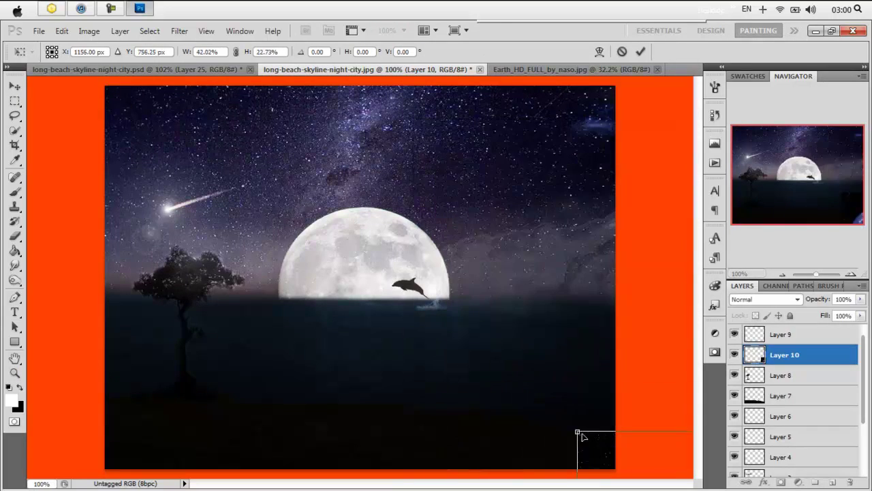
{"action": "left_click_drag", "start_coordinate": [541, 213], "coordinate": [476, 88]}
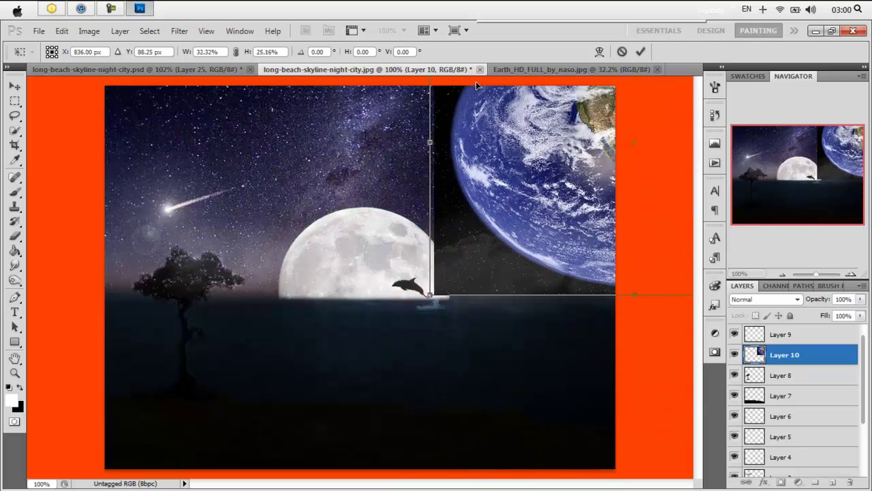
{"action": "key", "text": "Return"}
Screen-blend the Earth, colorize it pink and darken it, then place it below Layer 6
{"action": "left_click", "coordinate": [764, 299]}
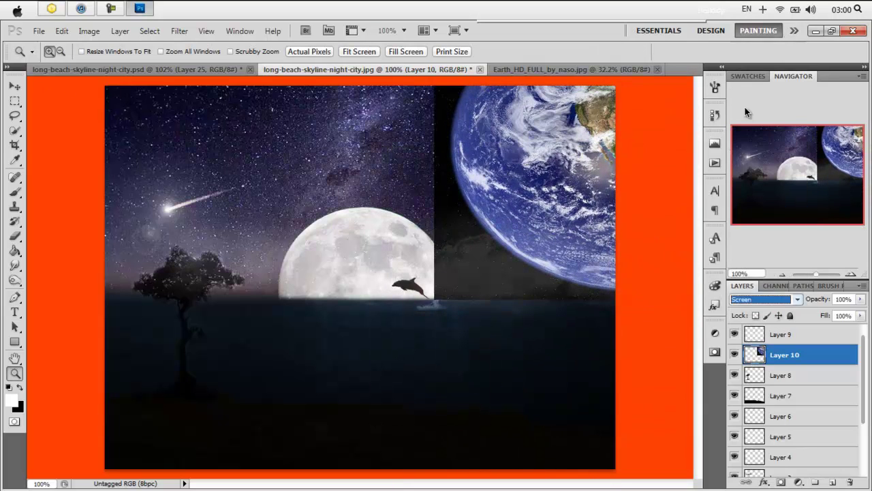
{"action": "left_click", "coordinate": [746, 108]}
{"action": "key", "text": "ctrl+u"}
{"action": "left_click_drag", "start_coordinate": [534, 88], "coordinate": [297, 133]}
{"action": "left_click", "coordinate": [363, 305]}
{"action": "left_click_drag", "start_coordinate": [246, 289], "coordinate": [238, 289]}
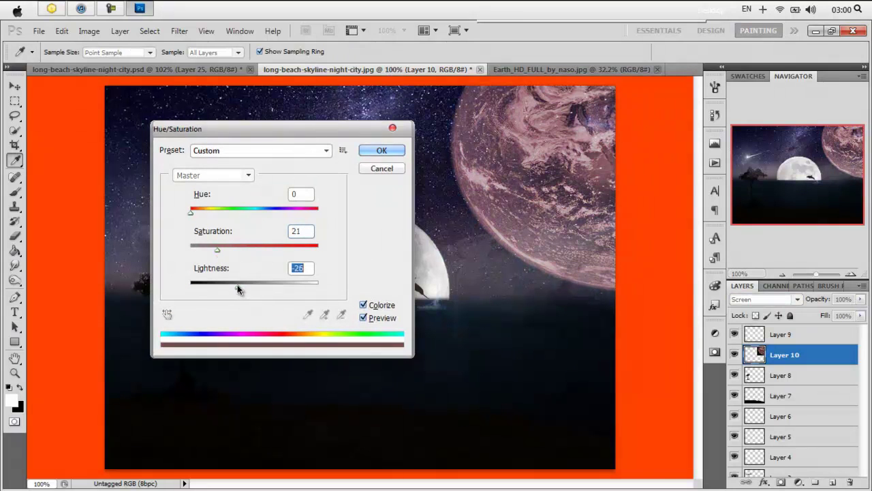
{"action": "left_click", "coordinate": [382, 150]}
{"action": "mouse_move", "coordinate": [783, 354]}
{"action": "left_mouse_down"}
{"action": "mouse_move", "coordinate": [804, 418]}
{"action": "mouse_move", "coordinate": [797, 436]}
{"action": "left_mouse_up"}
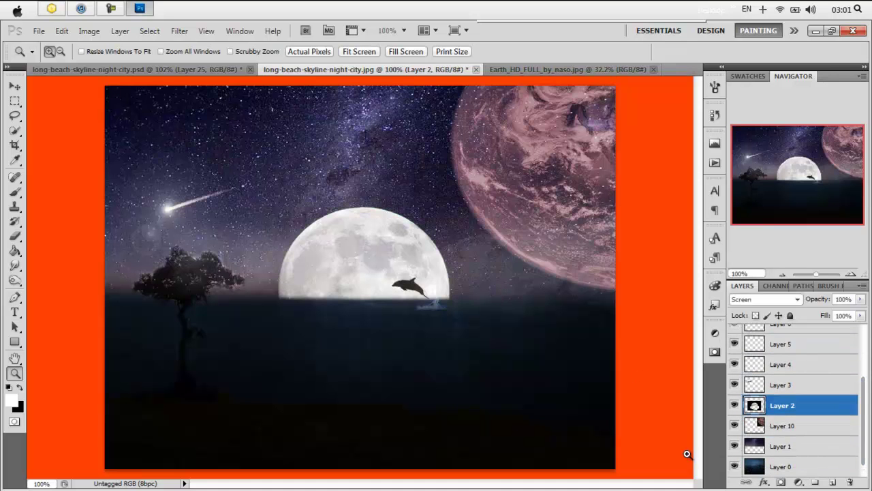
Copy the upper-right sky from Layer 1 onto Layer 11 with Lighter Color blending
{"action": "key", "text": "alt+bracketleft"}
{"action": "key", "text": "alt+bracketleft"}
{"action": "left_click", "coordinate": [14, 100]}
{"action": "left_click_drag", "start_coordinate": [413, 77], "coordinate": [616, 301]}
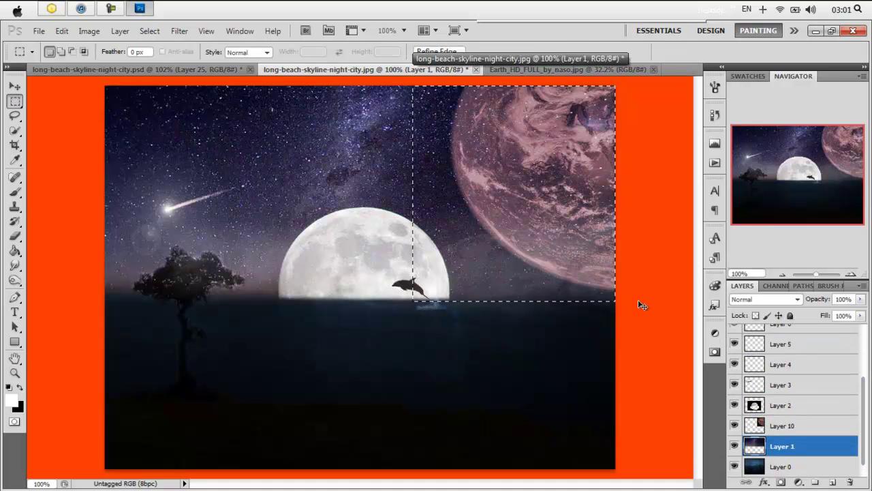
{"action": "key", "text": "ctrl+j"}
{"action": "left_click", "coordinate": [764, 299]}
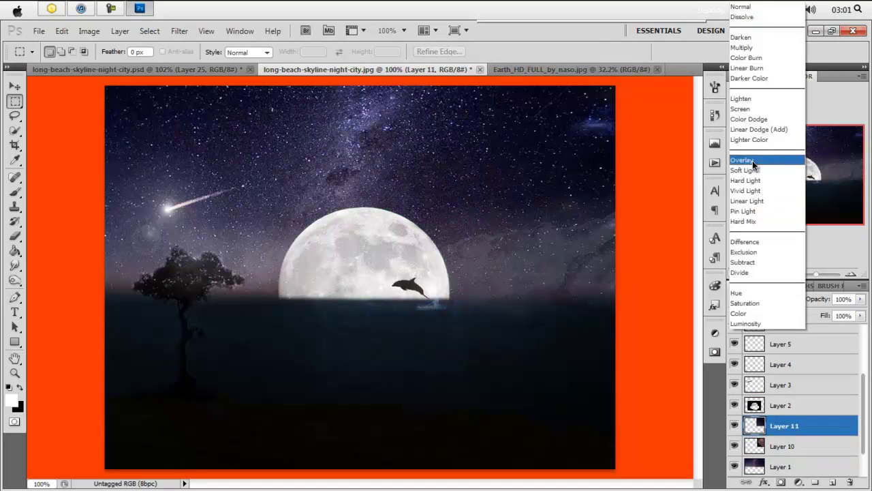
{"action": "left_click", "coordinate": [752, 162]}
{"action": "key", "text": "shift+minus"}
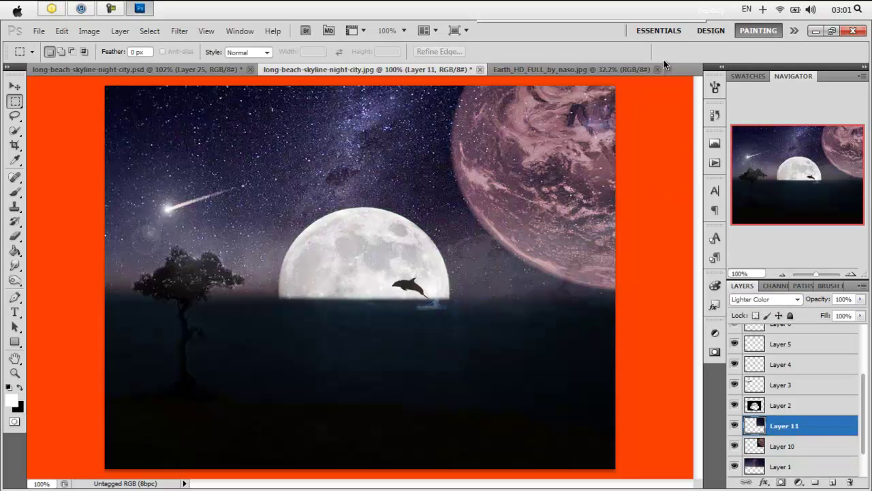
Browse to the photoshop folder under Pictures in the Open dialog
{"action": "key", "text": "ctrl+o"}
{"action": "left_click", "coordinate": [421, 77]}
{"action": "mouse_move", "coordinate": [507, 140]}
{"action": "left_mouse_down"}
{"action": "mouse_move", "coordinate": [504, 192]}
{"action": "mouse_move", "coordinate": [507, 129]}
{"action": "mouse_move", "coordinate": [509, 229]}
{"action": "left_mouse_up"}
{"action": "double_click", "coordinate": [461, 170]}
Copy the whole red skin_2b image into the composite and stretch it to fill the canvas
{"action": "double_click", "coordinate": [394, 128]}
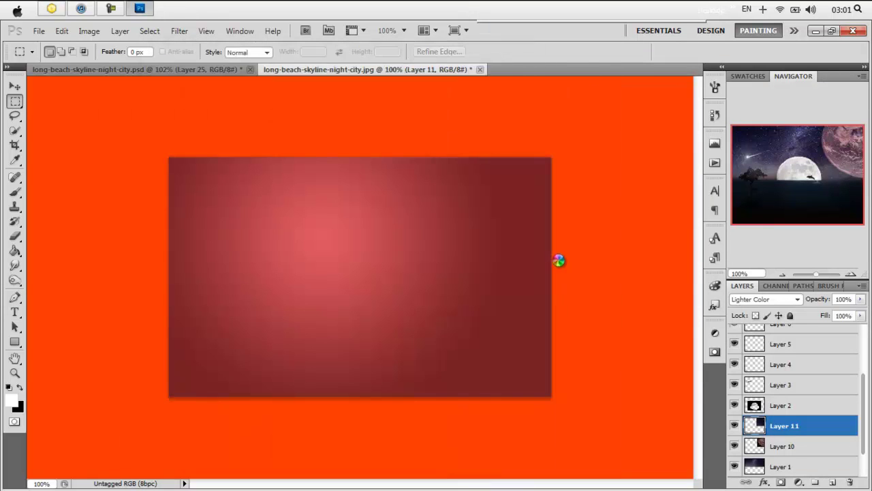
{"action": "key", "text": "ctrl+a"}
{"action": "key", "text": "ctrl+c"}
{"action": "left_click", "coordinate": [300, 69]}
{"action": "key", "text": "ctrl+v"}
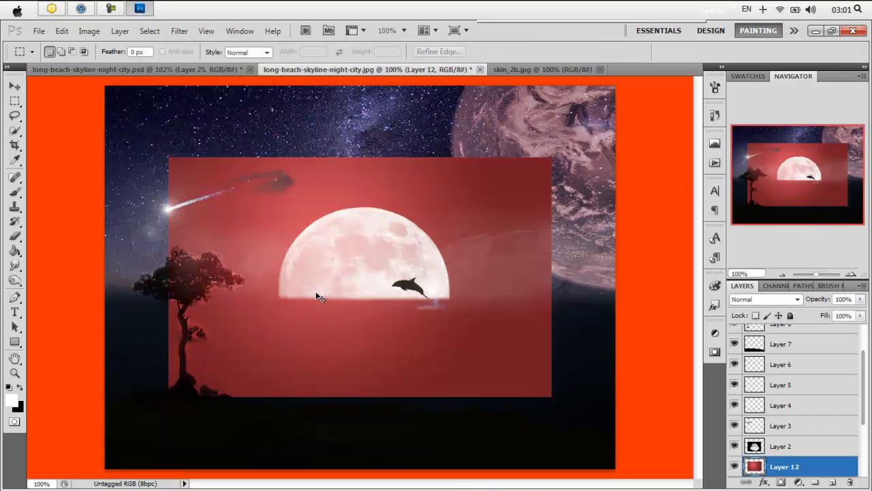
{"action": "key", "text": "ctrl+t"}
{"action": "left_click_drag", "start_coordinate": [169, 157], "coordinate": [106, 86]}
{"action": "mouse_move", "coordinate": [551, 396]}
{"action": "left_mouse_down"}
{"action": "mouse_move", "coordinate": [604, 419]}
{"action": "mouse_move", "coordinate": [628, 469]}
{"action": "left_mouse_up"}
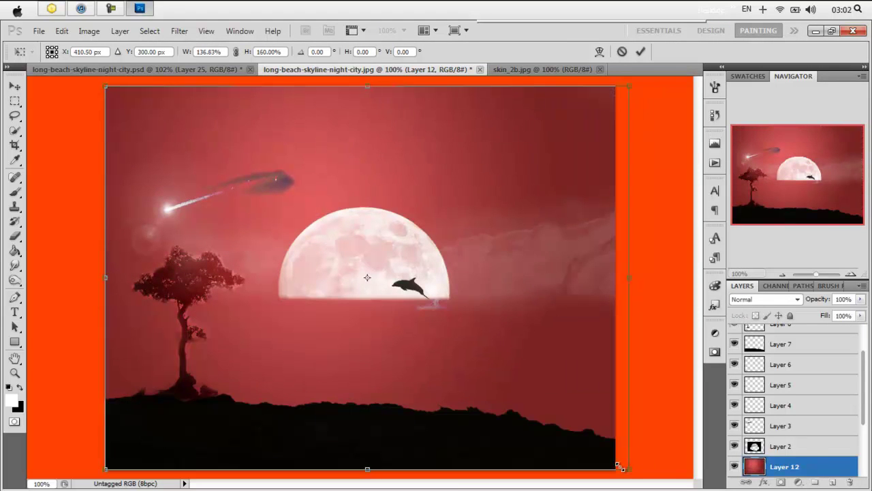
{"action": "key", "text": "Return"}
Move the red layer to the top of the stack and set it to Vivid Light at 45%
{"action": "left_click_drag", "start_coordinate": [784, 466], "coordinate": [769, 321]}
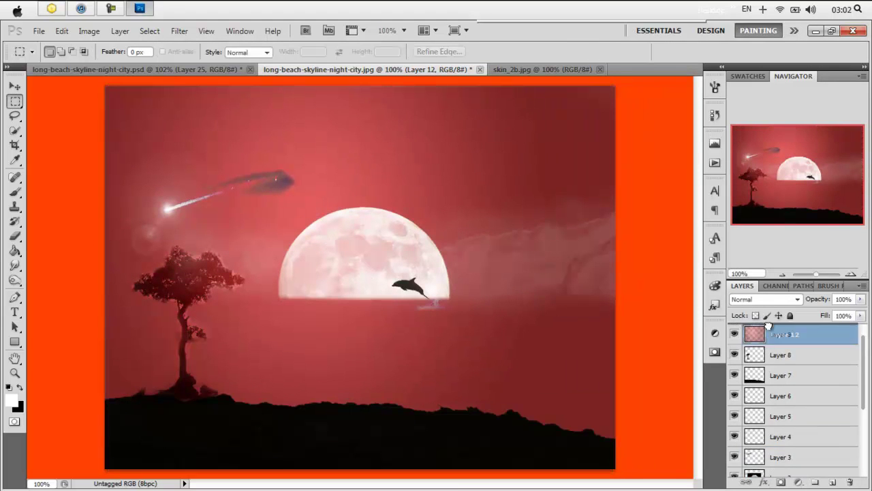
{"action": "left_click", "coordinate": [780, 298]}
{"action": "left_click", "coordinate": [755, 211]}
{"action": "key", "text": "Up"}
{"action": "key", "text": "Up"}
{"action": "left_click_drag", "start_coordinate": [818, 298], "coordinate": [786, 292]}
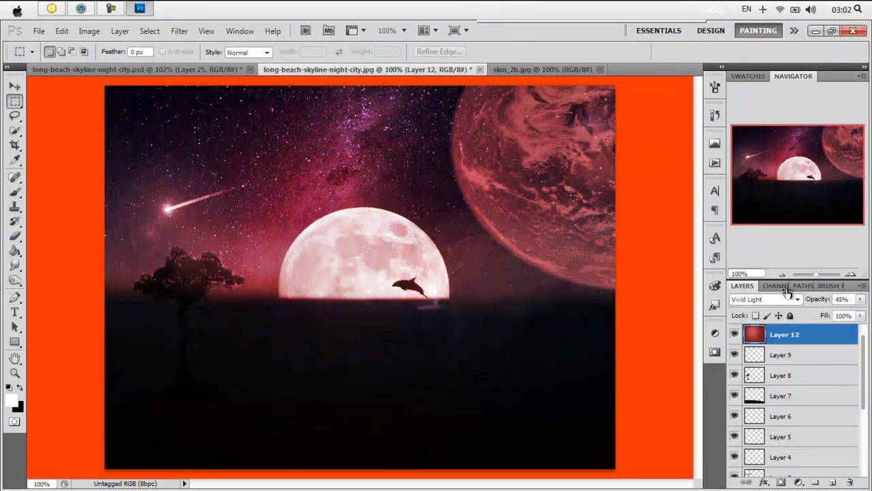
{"action": "key", "text": "Down"}
{"action": "key", "text": "Down"}
{"action": "key", "text": "Down"}
{"action": "key", "text": "Down"}
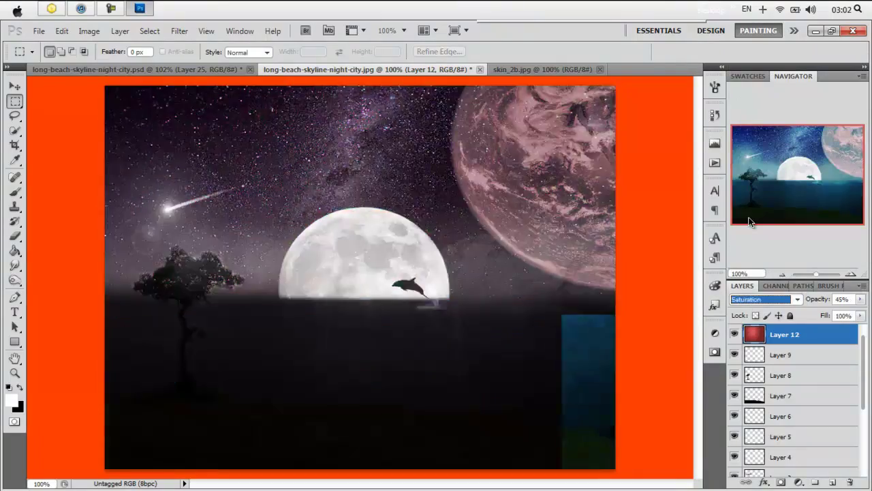
{"action": "key", "text": "Down"}
{"action": "key", "text": "Up"}
{"action": "key", "text": "Up"}
{"action": "key", "text": "Up"}
{"action": "key", "text": "Up"}
{"action": "key", "text": "Up"}
{"action": "key", "text": "Up"}
{"action": "key", "text": "Up"}
{"action": "key", "text": "Up"}
{"action": "key", "text": "Down"}
{"action": "key", "text": "Down"}
{"action": "key", "text": "Down"}
{"action": "key", "text": "Down"}
{"action": "key", "text": "Down"}
{"action": "key", "text": "Down"}
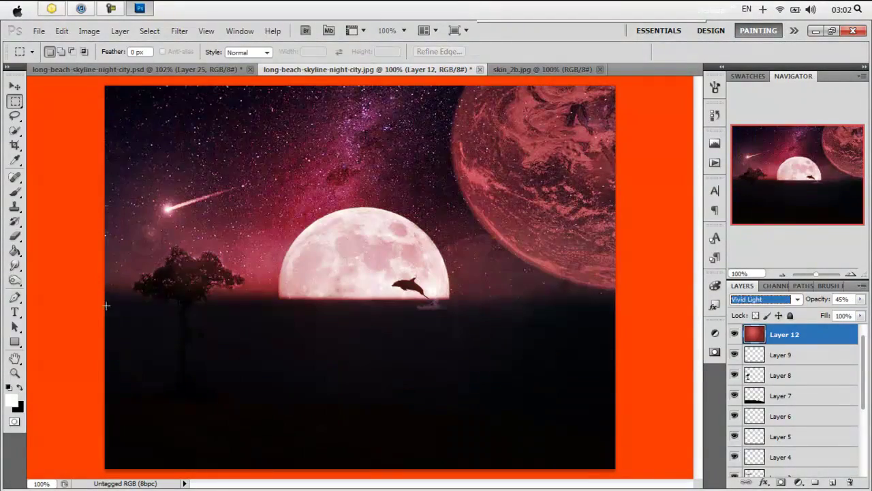
Erase the red tint from the sea, horizon and moon with a 199 px soft brush
{"action": "key", "text": "b"}
{"action": "right_click", "coordinate": [146, 315]}
{"action": "double_click", "coordinate": [175, 395]}
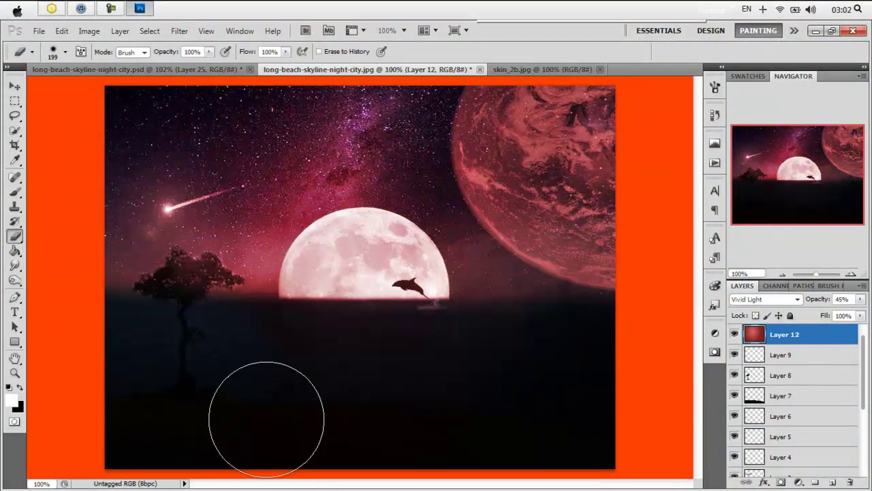
{"action": "right_click", "coordinate": [176, 157]}
{"action": "key", "text": "Escape"}
{"action": "mouse_move", "coordinate": [92, 363]}
{"action": "left_mouse_down"}
{"action": "mouse_move", "coordinate": [318, 308]}
{"action": "mouse_move", "coordinate": [214, 350]}
{"action": "mouse_move", "coordinate": [555, 340]}
{"action": "left_mouse_up"}
{"action": "mouse_move", "coordinate": [179, 343]}
{"action": "left_mouse_down"}
{"action": "mouse_move", "coordinate": [191, 302]}
{"action": "mouse_move", "coordinate": [159, 266]}
{"action": "left_mouse_up"}
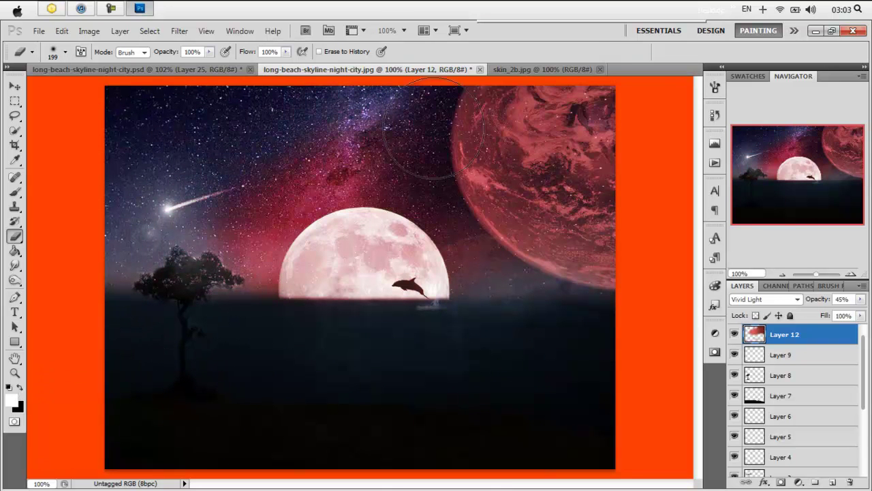
{"action": "mouse_move", "coordinate": [317, 263]}
{"action": "left_mouse_down"}
{"action": "mouse_move", "coordinate": [368, 264]}
{"action": "mouse_move", "coordinate": [341, 253]}
{"action": "mouse_move", "coordinate": [383, 259]}
{"action": "mouse_move", "coordinate": [345, 259]}
{"action": "mouse_move", "coordinate": [398, 289]}
{"action": "mouse_move", "coordinate": [350, 257]}
{"action": "left_mouse_up"}
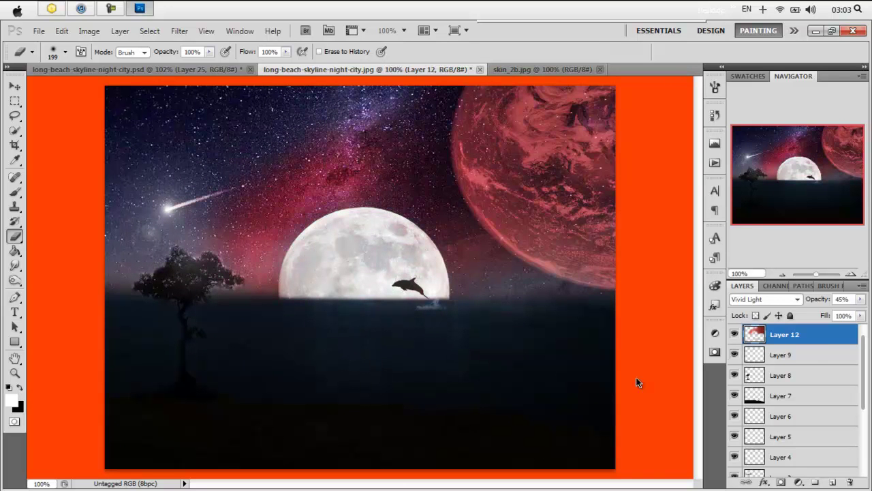
Open the heart-clouds beach photo, after briefly opening and closing the wolf photo
{"action": "key", "text": "ctrl+o"}
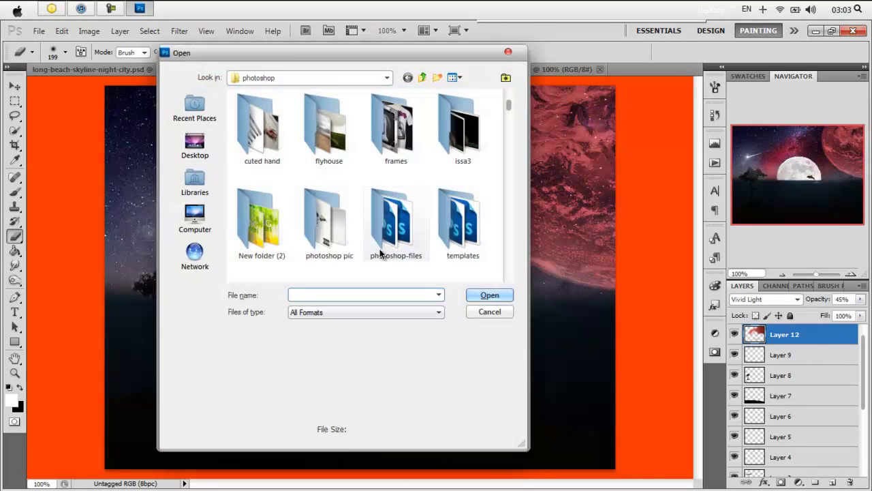
{"action": "scroll", "coordinate": [509, 259], "scroll_direction": "down", "scroll_amount": 5}
{"action": "double_click", "coordinate": [419, 186]}
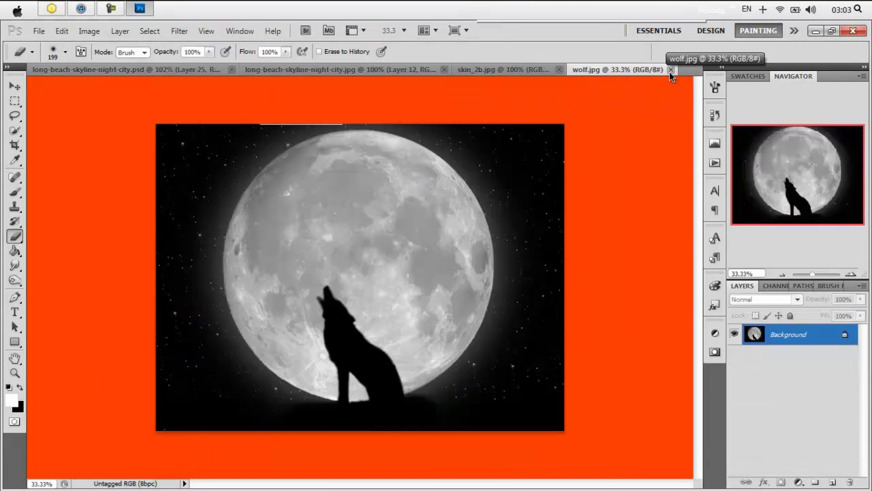
{"action": "left_click", "coordinate": [671, 69]}
{"action": "key", "text": "ctrl+o"}
{"action": "double_click", "coordinate": [325, 199]}
Quick-select the seated couple, paste them into the night scene, and move them lower left
{"action": "left_click", "coordinate": [13, 101]}
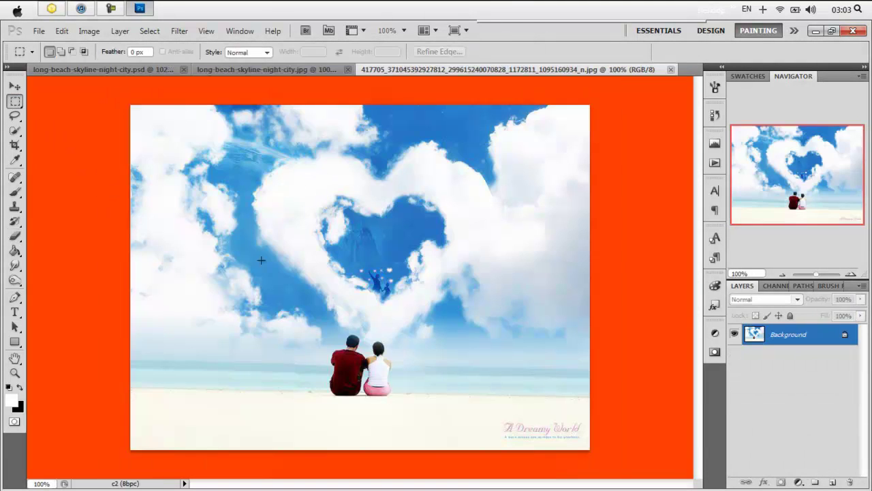
{"action": "left_click", "coordinate": [14, 192]}
{"action": "left_click", "coordinate": [14, 130]}
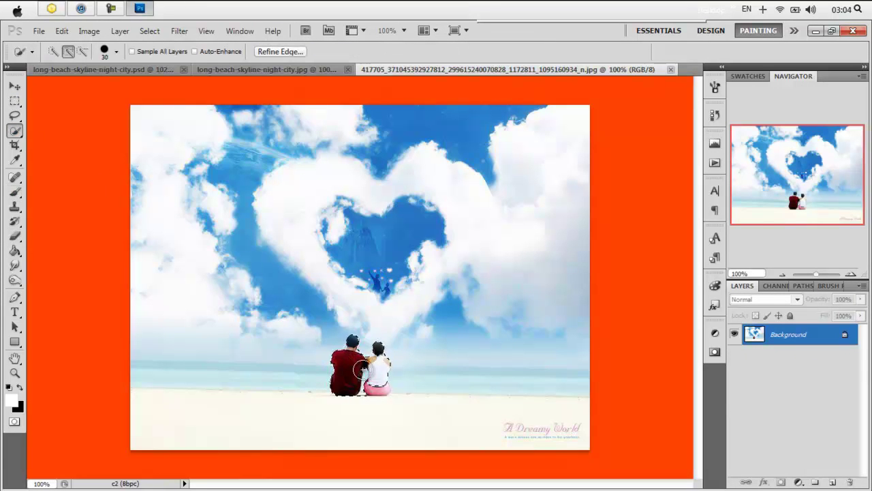
{"action": "key", "text": "ctrl+shift+Tab"}
{"action": "key", "text": "ctrl+v"}
{"action": "mouse_move", "coordinate": [340, 265]}
{"action": "left_mouse_down"}
{"action": "mouse_move", "coordinate": [231, 354]}
{"action": "mouse_move", "coordinate": [236, 390]}
{"action": "left_mouse_up"}
{"action": "key", "text": "ctrl+t"}
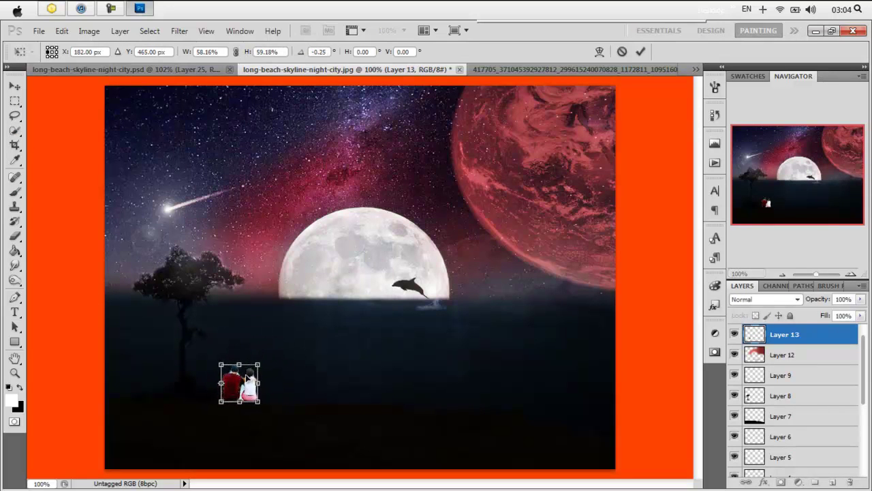
Apply the couple's resize, then zoom in to clean up its edges with wand and eraser
{"action": "key", "text": "Return"}
{"action": "key", "text": "w"}
{"action": "left_click", "coordinate": [17, 373]}
{"action": "left_click", "coordinate": [211, 368]}
{"action": "left_click", "coordinate": [233, 378]}
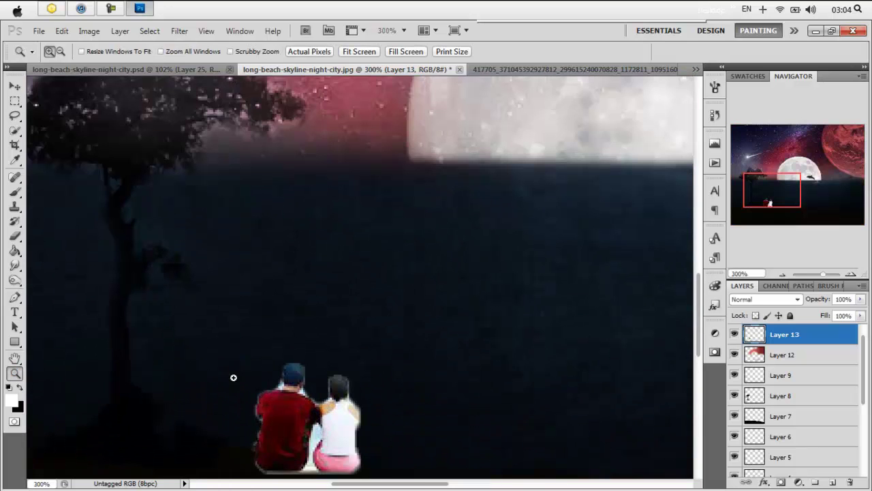
{"action": "left_click", "coordinate": [17, 134]}
{"action": "left_click", "coordinate": [75, 141]}
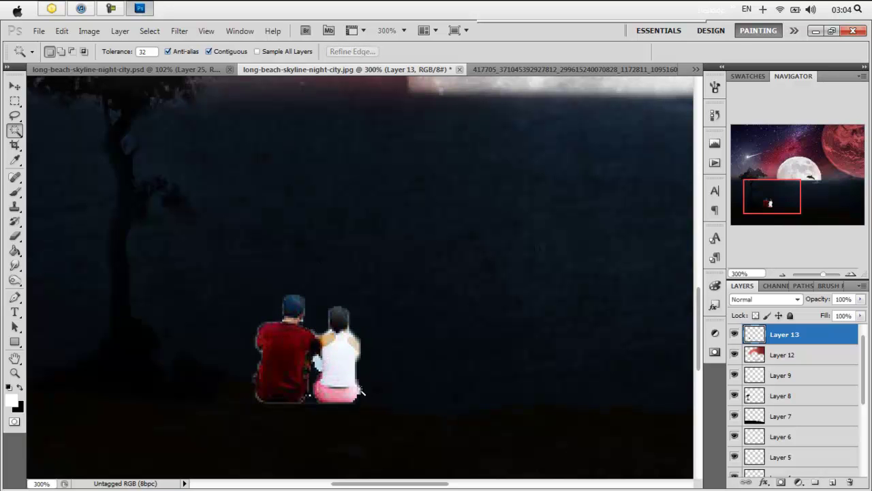
{"action": "left_click", "coordinate": [14, 236]}
{"action": "right_click", "coordinate": [337, 162]}
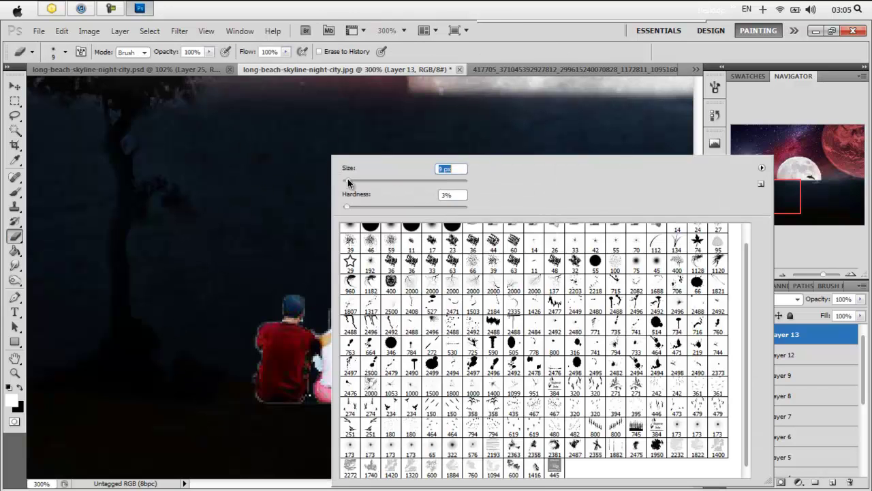
{"action": "key", "text": "Return"}
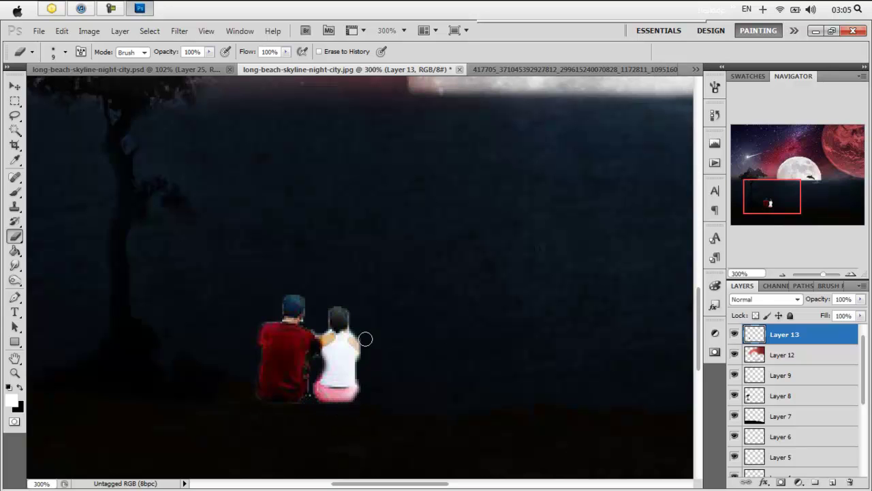
{"action": "key", "text": "ctrl+1"}
Try Hue/Saturation Lightness changes on the couple, comparing before and after
{"action": "key", "text": "ctrl+u"}
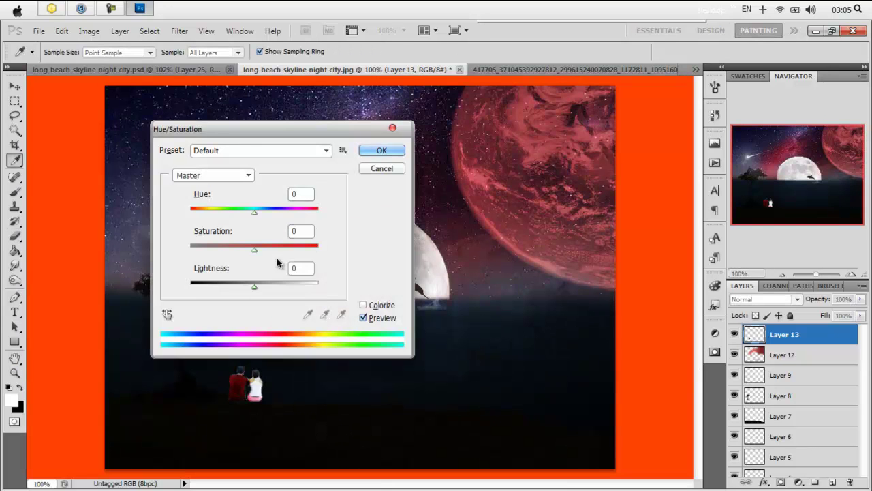
{"action": "left_click", "coordinate": [220, 289]}
{"action": "key", "text": "Return"}
{"action": "key", "text": "z"}
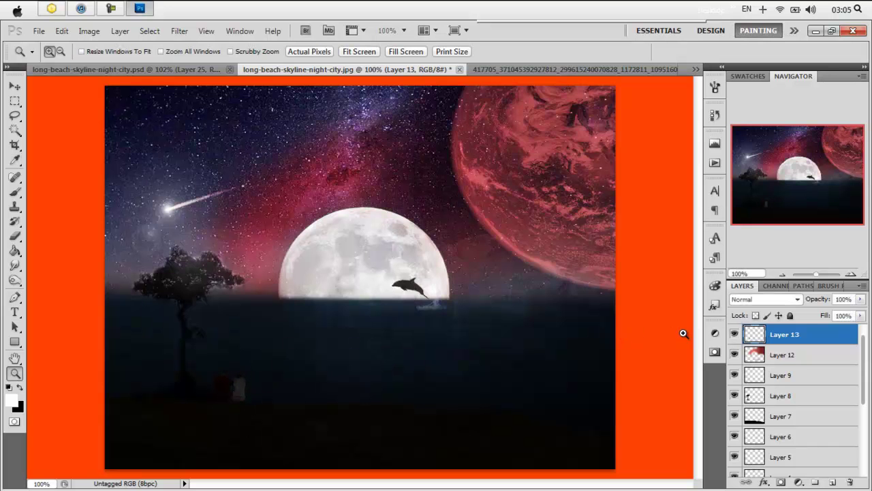
{"action": "key", "text": "ctrl+u"}
{"action": "left_click", "coordinate": [256, 288]}
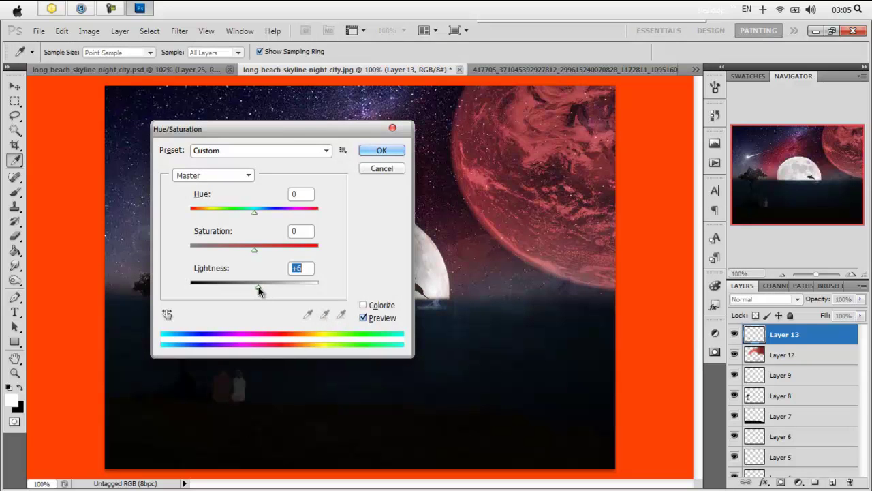
{"action": "key", "text": "ctrl+alt+z"}
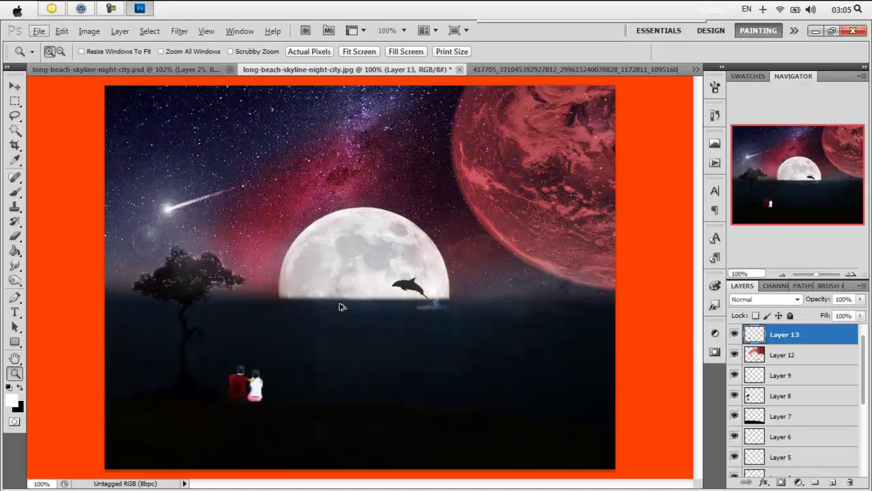
{"action": "key", "text": "ctrl+z"}
{"action": "key", "text": "ctrl+z"}
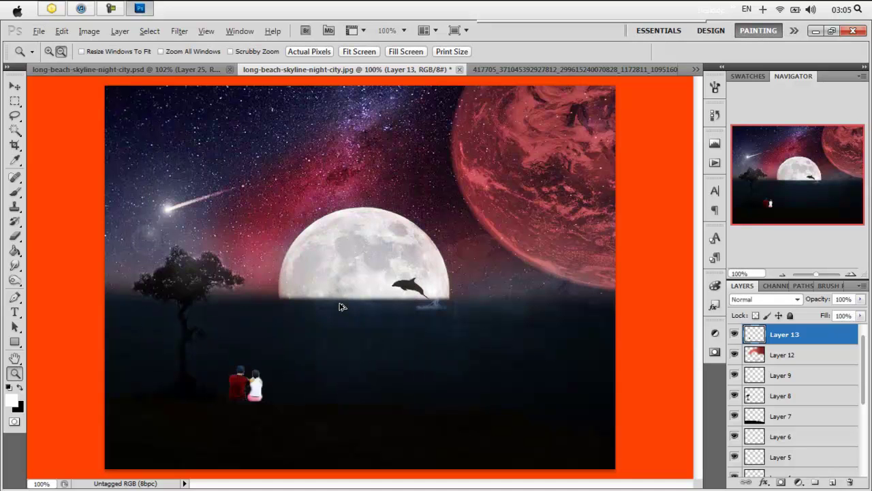
{"action": "key", "text": "ctrl+z"}
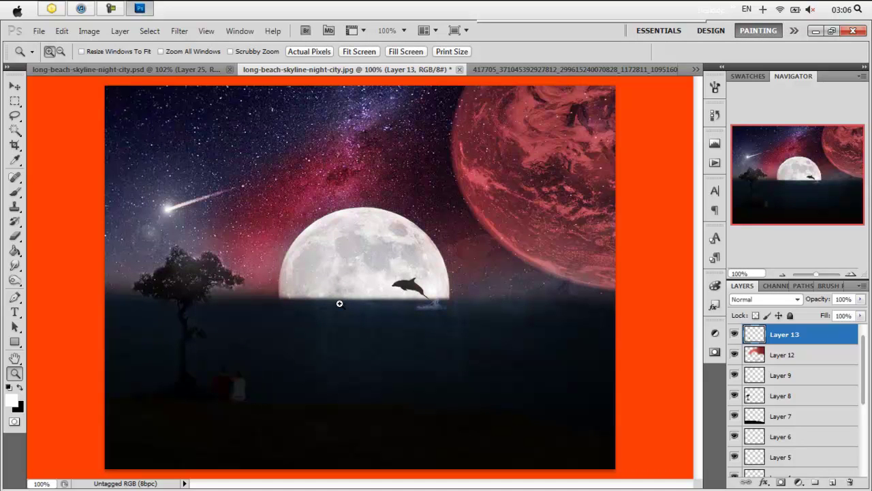
{"action": "key", "text": "ctrl+u"}
{"action": "left_click_drag", "start_coordinate": [267, 281], "coordinate": [212, 282]}
{"action": "key", "text": "Escape"}
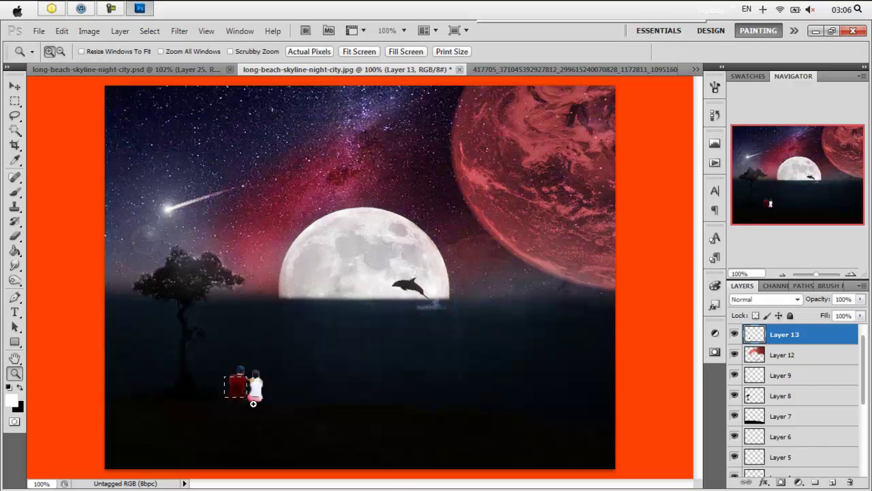
Darken the couple to a near-black silhouette with Hue/Saturation Lightness -86
{"action": "left_click", "coordinate": [226, 378]}
{"action": "left_click", "coordinate": [138, 8]}
{"action": "left_click", "coordinate": [139, 8]}
{"action": "right_click", "coordinate": [121, 160]}
{"action": "left_click", "coordinate": [166, 223]}
{"action": "right_click", "coordinate": [259, 356]}
{"action": "right_click", "coordinate": [195, 230]}
{"action": "right_click", "coordinate": [236, 298]}
{"action": "left_click", "coordinate": [279, 369]}
{"action": "key", "text": "b"}
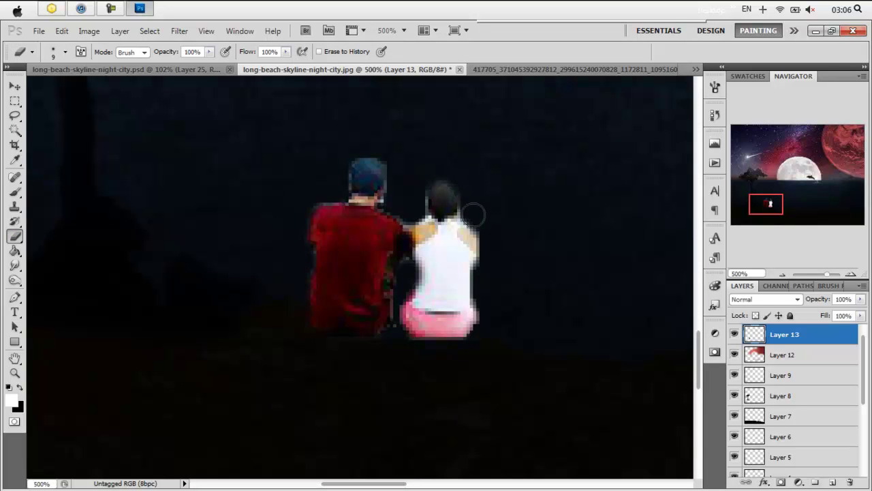
{"action": "double_click", "coordinate": [14, 373]}
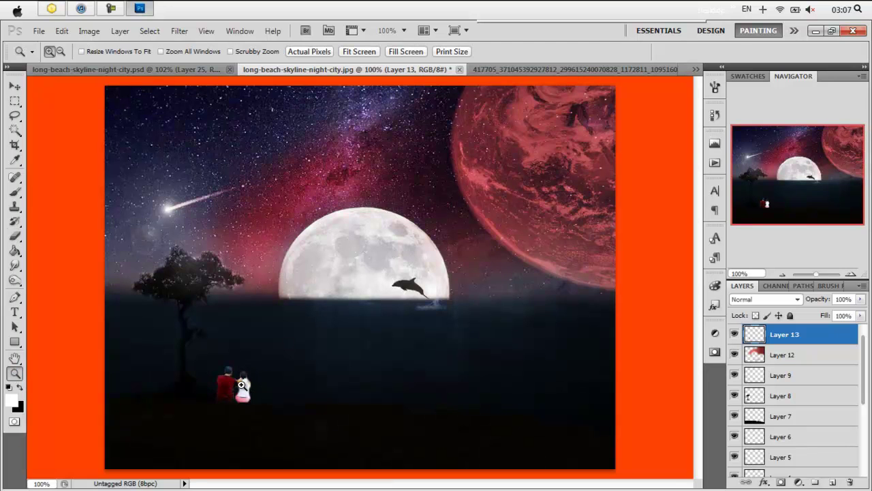
{"action": "key", "text": "ctrl+u"}
{"action": "left_click_drag", "start_coordinate": [249, 282], "coordinate": [200, 291]}
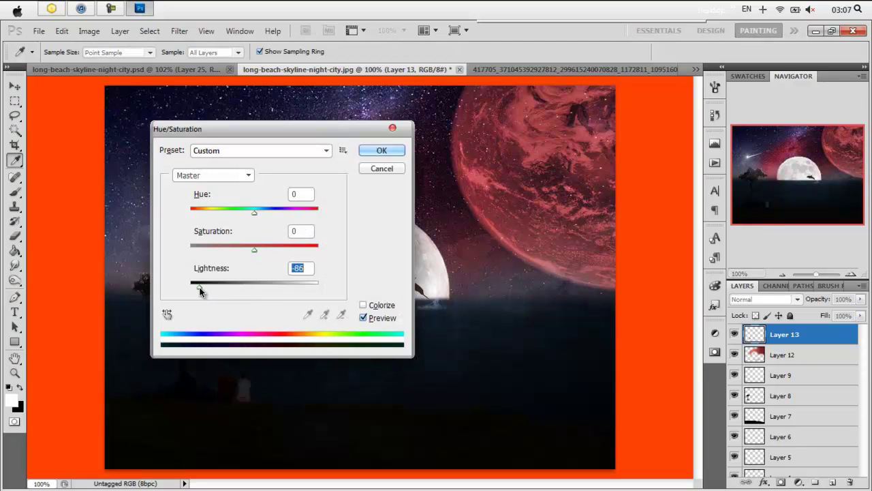
{"action": "left_click", "coordinate": [383, 151]}
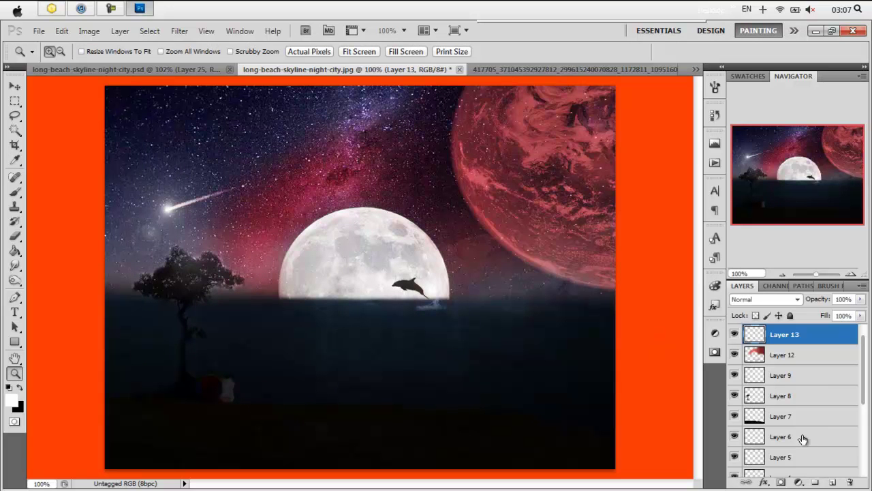
Paint soft white light on the water below the moon and move the glow layer lower
{"action": "key", "text": "b"}
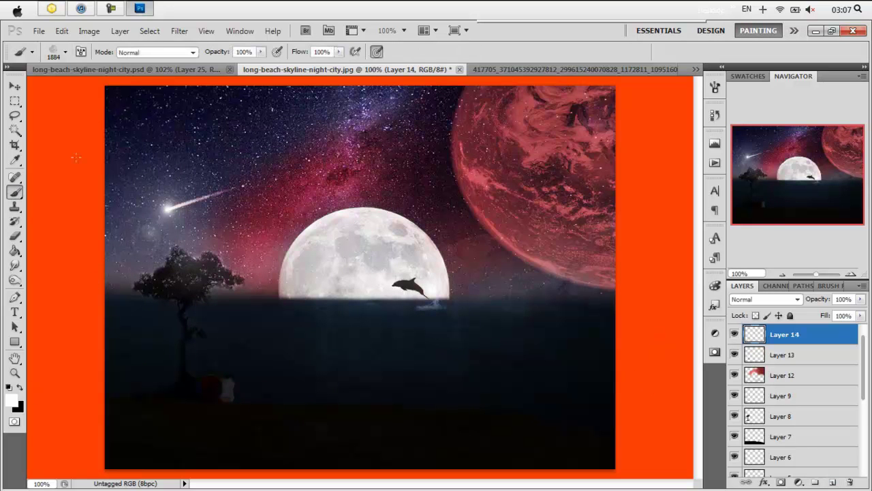
{"action": "right_click", "coordinate": [249, 153]}
{"action": "double_click", "coordinate": [273, 286]}
{"action": "right_click", "coordinate": [289, 333]}
{"action": "key", "text": "Escape"}
{"action": "right_click", "coordinate": [286, 204]}
{"action": "left_click", "coordinate": [221, 242]}
{"action": "mouse_move", "coordinate": [294, 280]}
{"action": "left_mouse_down"}
{"action": "mouse_move", "coordinate": [288, 334]}
{"action": "mouse_move", "coordinate": [334, 296]}
{"action": "mouse_move", "coordinate": [399, 356]}
{"action": "mouse_move", "coordinate": [443, 381]}
{"action": "mouse_move", "coordinate": [432, 335]}
{"action": "mouse_move", "coordinate": [306, 295]}
{"action": "left_mouse_up"}
{"action": "left_click_drag", "start_coordinate": [485, 379], "coordinate": [432, 382]}
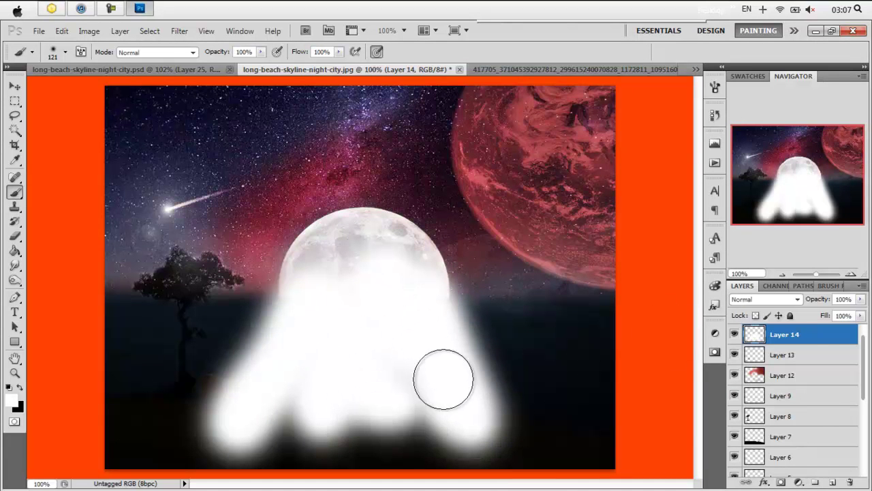
{"action": "mouse_move", "coordinate": [828, 341]}
{"action": "left_mouse_down"}
{"action": "mouse_move", "coordinate": [781, 440]}
{"action": "mouse_move", "coordinate": [812, 445]}
{"action": "mouse_move", "coordinate": [813, 455]}
{"action": "mouse_move", "coordinate": [790, 424]}
{"action": "left_mouse_up"}
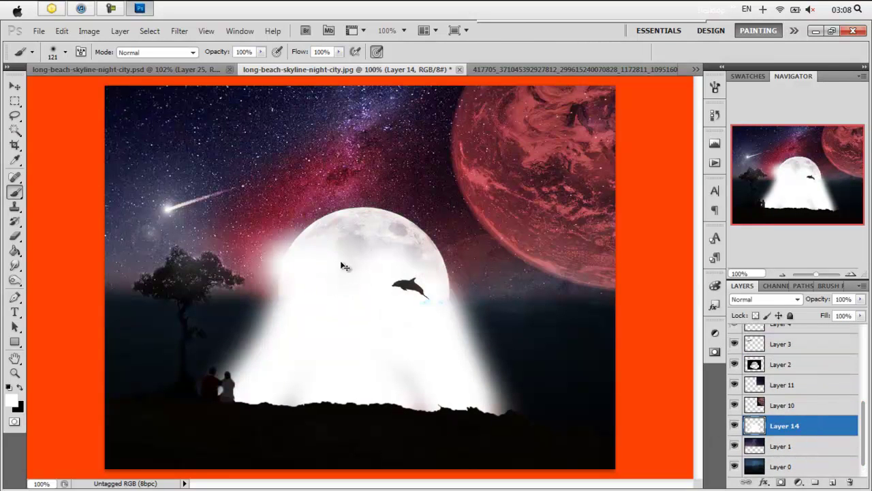
Erase the glow above the horizon, fade it to 14% opacity, and add faint extra glow
{"action": "key", "text": "e"}
{"action": "right_click", "coordinate": [375, 296]}
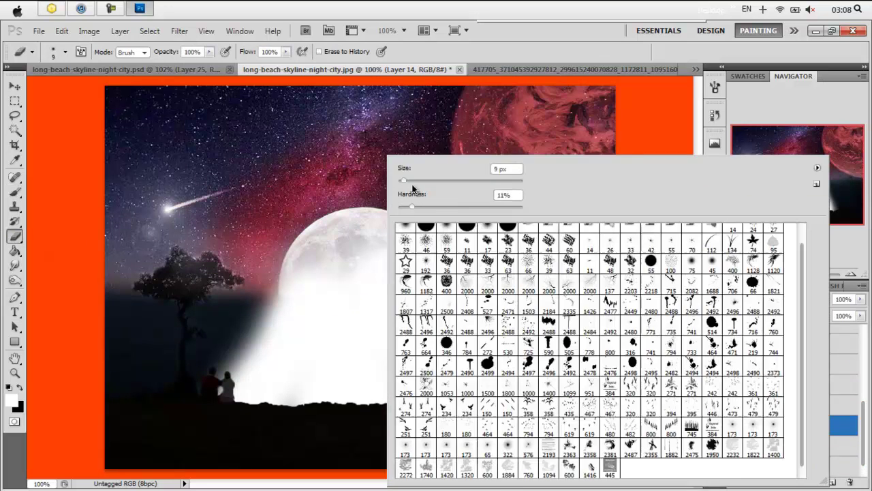
{"action": "left_click_drag", "start_coordinate": [443, 206], "coordinate": [426, 206]}
{"action": "key", "text": "Return"}
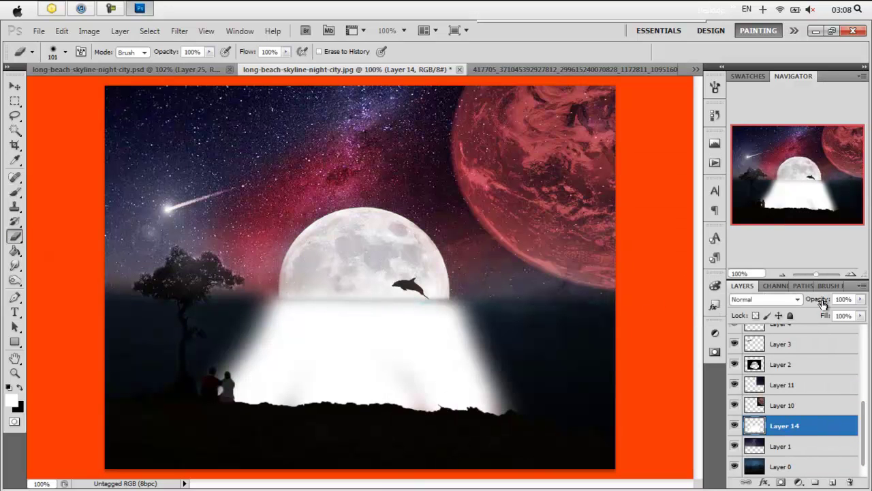
{"action": "left_click_drag", "start_coordinate": [809, 300], "coordinate": [767, 305]}
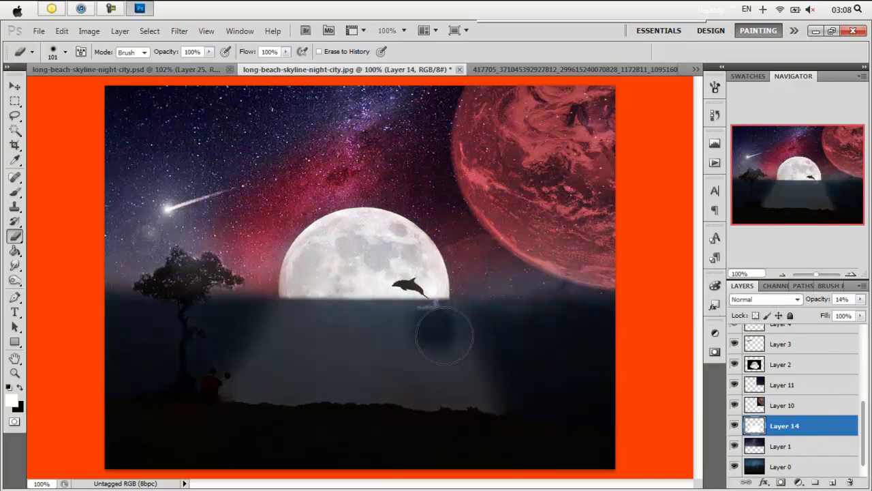
{"action": "key", "text": "b"}
{"action": "left_click_drag", "start_coordinate": [436, 366], "coordinate": [564, 451]}
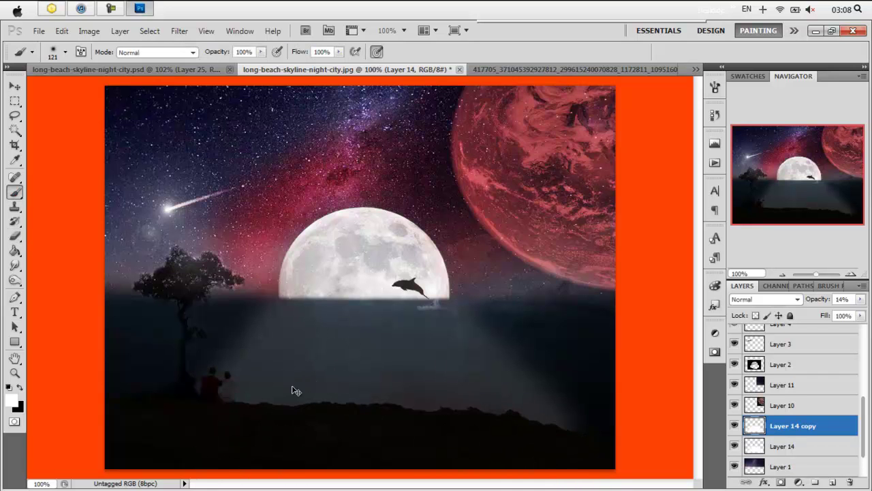
Duplicate the glow, narrow the copy under the moon, and raise its opacity to 38%
{"action": "key", "text": "ctrl+j"}
{"action": "key", "text": "ctrl+t"}
{"action": "left_click_drag", "start_coordinate": [128, 336], "coordinate": [311, 336]}
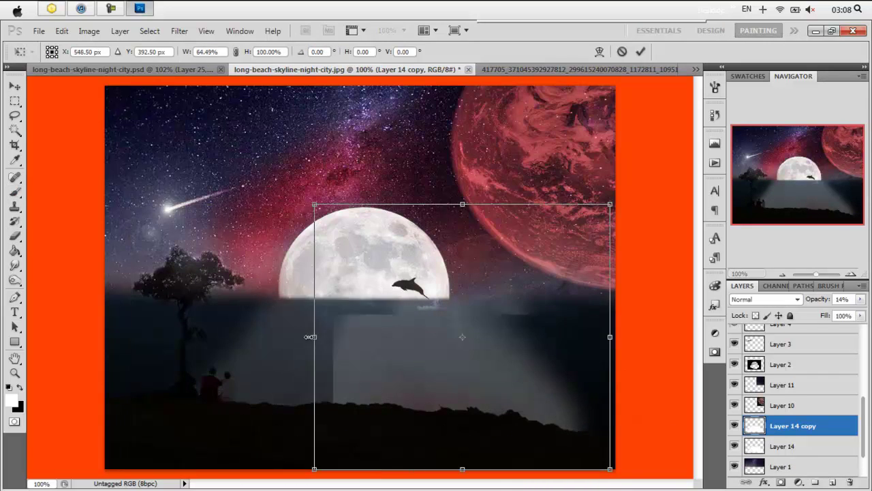
{"action": "left_click_drag", "start_coordinate": [409, 363], "coordinate": [314, 363]}
{"action": "left_click_drag", "start_coordinate": [489, 346], "coordinate": [527, 344]}
{"action": "key", "text": "Return"}
{"action": "key", "text": "b"}
{"action": "left_click_drag", "start_coordinate": [818, 298], "coordinate": [835, 300]}
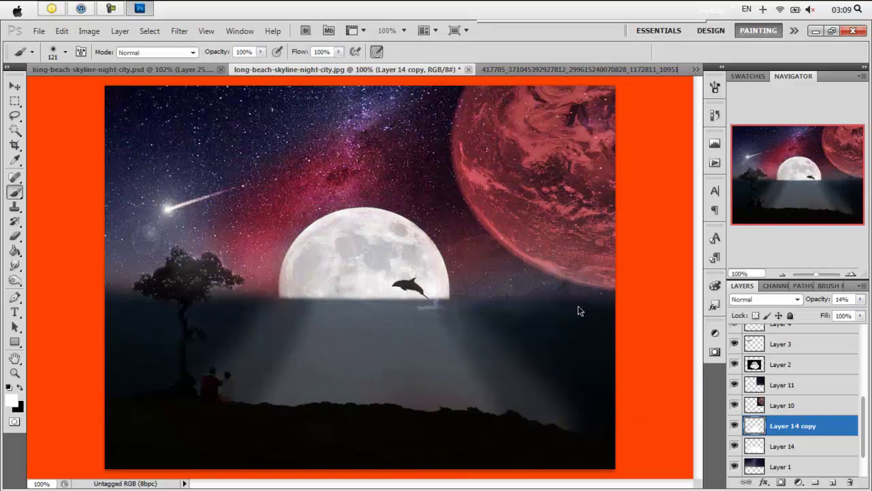
Erase the glow copy into streaky rays using an eraser enlarged to 360 px
{"action": "key", "text": "e"}
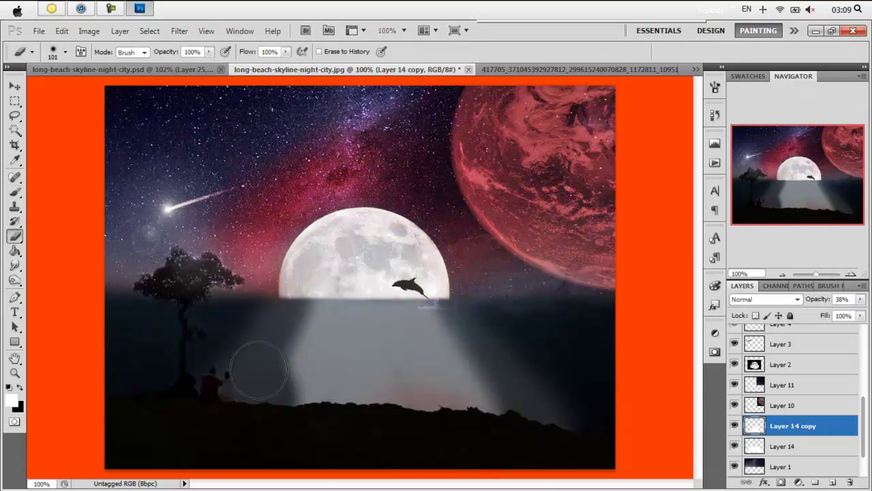
{"action": "right_click", "coordinate": [262, 368]}
{"action": "key", "text": "Escape"}
{"action": "mouse_move", "coordinate": [245, 382]}
{"action": "left_mouse_down"}
{"action": "mouse_move", "coordinate": [266, 413]}
{"action": "mouse_move", "coordinate": [293, 286]}
{"action": "mouse_move", "coordinate": [428, 311]}
{"action": "mouse_move", "coordinate": [438, 427]}
{"action": "mouse_move", "coordinate": [422, 415]}
{"action": "left_mouse_up"}
{"action": "right_click", "coordinate": [522, 220]}
{"action": "key", "text": "Escape"}
{"action": "right_click", "coordinate": [486, 234]}
{"action": "left_click_drag", "start_coordinate": [439, 179], "coordinate": [449, 179]}
{"action": "key", "text": "Escape"}
{"action": "mouse_move", "coordinate": [214, 363]}
{"action": "left_mouse_down"}
{"action": "mouse_move", "coordinate": [477, 301]}
{"action": "mouse_move", "coordinate": [467, 294]}
{"action": "mouse_move", "coordinate": [457, 399]}
{"action": "mouse_move", "coordinate": [245, 424]}
{"action": "left_mouse_up"}
Duplicate Layer 14 again, narrow the new copy, and set it to 8% opacity
{"action": "left_click", "coordinate": [799, 445]}
{"action": "key", "text": "ctrl+j"}
{"action": "key", "text": "ctrl+t"}
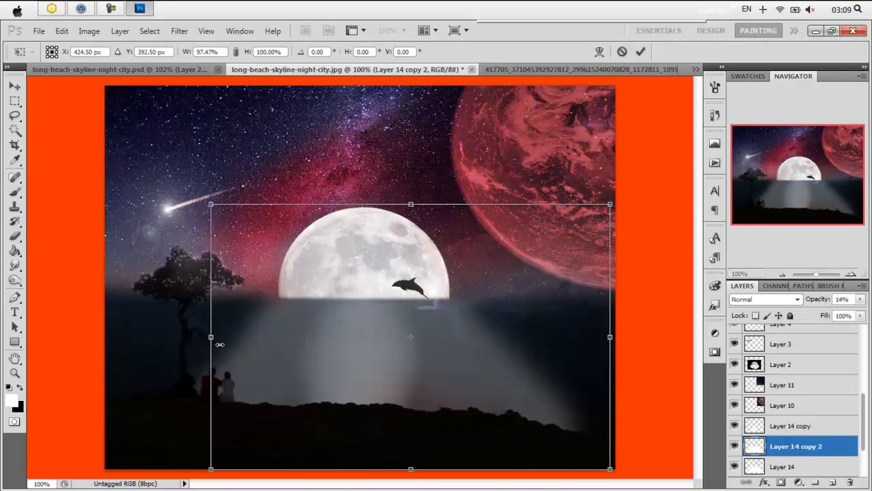
{"action": "left_click_drag", "start_coordinate": [127, 338], "coordinate": [247, 337]}
{"action": "left_click_drag", "start_coordinate": [362, 356], "coordinate": [292, 361]}
{"action": "left_click_drag", "start_coordinate": [177, 337], "coordinate": [235, 337]}
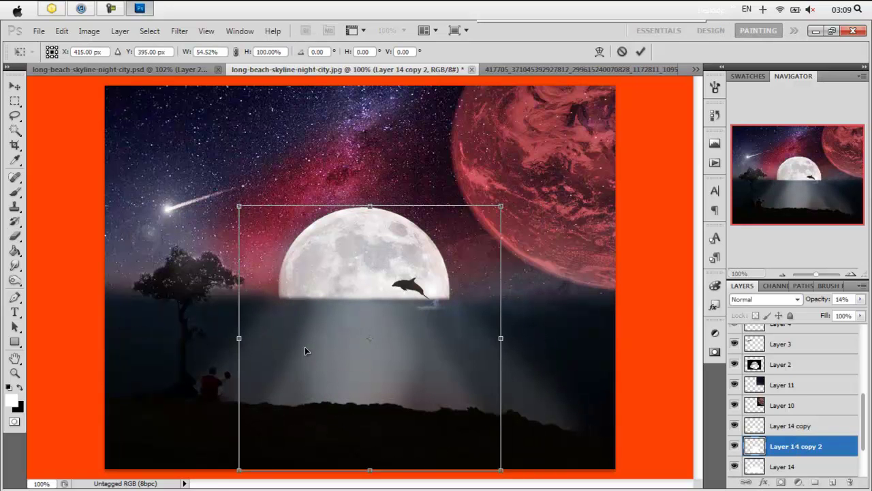
{"action": "left_click_drag", "start_coordinate": [827, 304], "coordinate": [823, 304]}
{"action": "key", "text": "Return"}
{"action": "key", "text": "b"}
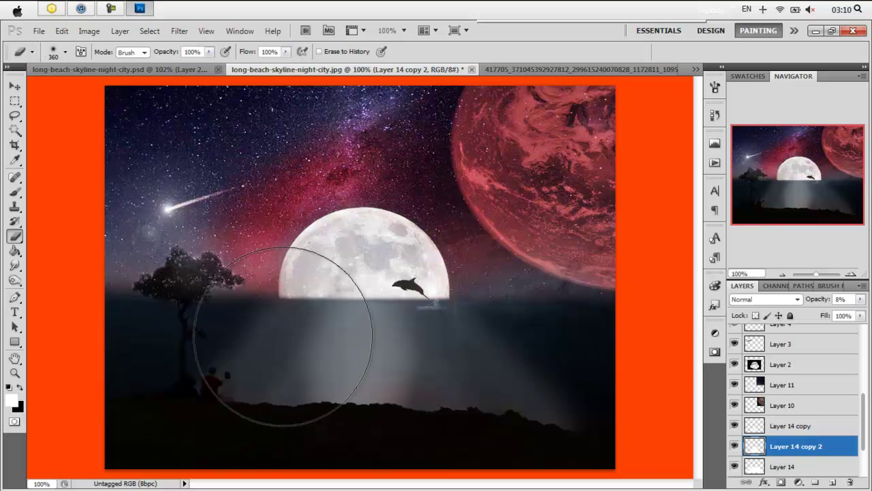
Browse the Desktop files in the Open dialog
{"action": "key", "text": "ctrl+o"}
{"action": "left_click", "coordinate": [359, 198]}
{"action": "key", "text": "Down"}
{"action": "key", "text": "Down"}
{"action": "key", "text": "Down"}
{"action": "key", "text": "Down"}
{"action": "key", "text": "Down"}
{"action": "key", "text": "Down"}
{"action": "key", "text": "Down"}
{"action": "key", "text": "Down"}
{"action": "key", "text": "Down"}
{"action": "key", "text": "Down"}
{"action": "key", "text": "Down"}
{"action": "key", "text": "Down"}
{"action": "key", "text": "Down"}
{"action": "key", "text": "Down"}
{"action": "key", "text": "Down"}
{"action": "key", "text": "Down"}
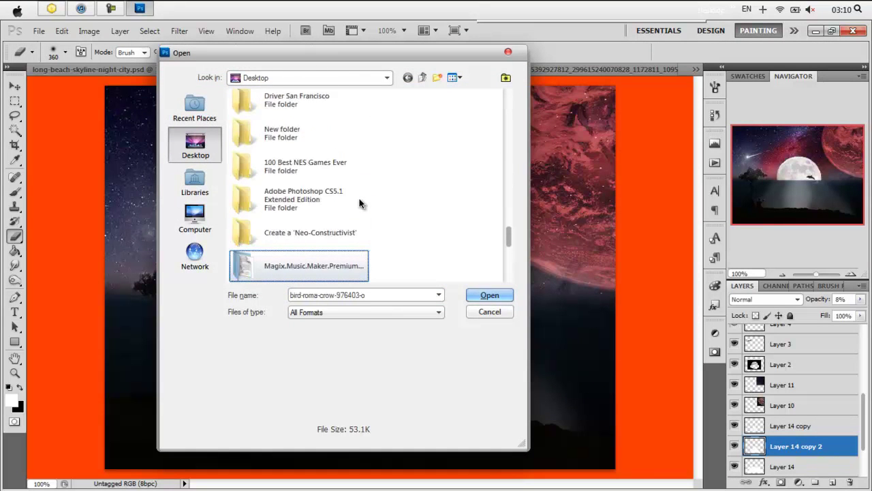
{"action": "key", "text": "Down"}
{"action": "key", "text": "Down"}
{"action": "key", "text": "Down"}
Open the rose painting image from the Pictures library
{"action": "left_click", "coordinate": [194, 180]}
{"action": "double_click", "coordinate": [269, 150]}
{"action": "double_click", "coordinate": [317, 176]}
{"action": "left_click", "coordinate": [325, 205]}
{"action": "key", "text": "Down"}
{"action": "key", "text": "Down"}
{"action": "key", "text": "Down"}
{"action": "key", "text": "Down"}
{"action": "key", "text": "Down"}
{"action": "key", "text": "Down"}
{"action": "key", "text": "Down"}
{"action": "key", "text": "Down"}
{"action": "key", "text": "Down"}
{"action": "key", "text": "Down"}
{"action": "key", "text": "Down"}
{"action": "key", "text": "Down"}
{"action": "key", "text": "Down"}
{"action": "key", "text": "Down"}
{"action": "key", "text": "Down"}
{"action": "key", "text": "Down"}
{"action": "key", "text": "Down"}
{"action": "key", "text": "Down"}
{"action": "key", "text": "Down"}
{"action": "key", "text": "Return"}
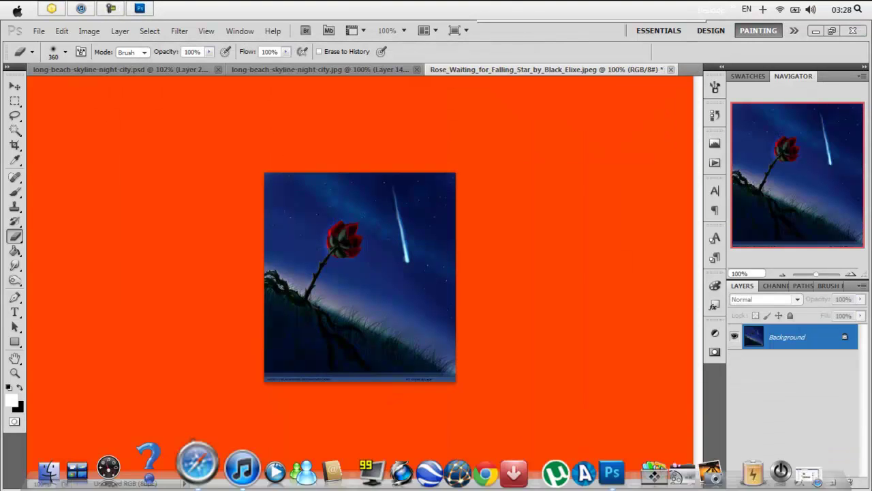
Marquee-select the rose, copy it, and paste it into the night composite
{"action": "left_click", "coordinate": [15, 103]}
{"action": "left_click_drag", "start_coordinate": [279, 191], "coordinate": [379, 317]}
{"action": "key", "text": "ctrl+c"}
{"action": "left_click", "coordinate": [320, 69]}
{"action": "key", "text": "ctrl+v"}
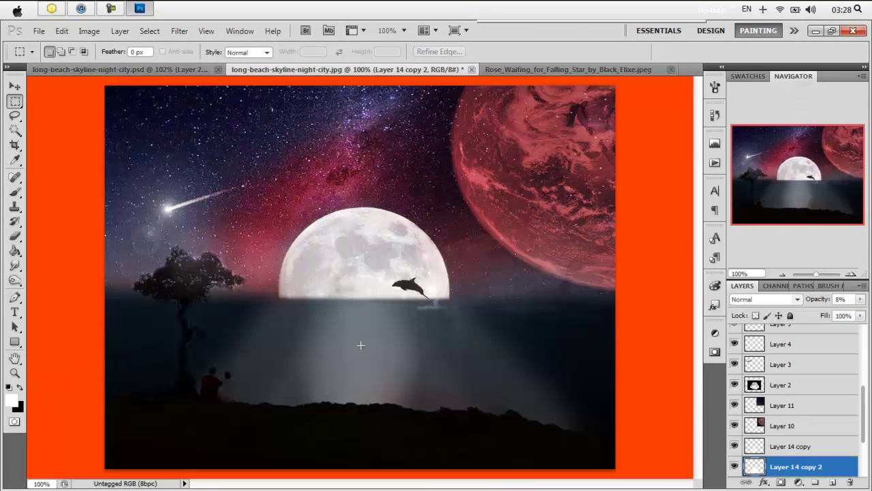
Free Transform the rose smaller, rotate it, and place it on the dark hill
{"action": "key", "text": "ctrl+t"}
{"action": "left_click_drag", "start_coordinate": [364, 349], "coordinate": [291, 389]}
{"action": "mouse_move", "coordinate": [418, 408]}
{"action": "left_mouse_down"}
{"action": "mouse_move", "coordinate": [320, 434]}
{"action": "mouse_move", "coordinate": [294, 387]}
{"action": "left_mouse_up"}
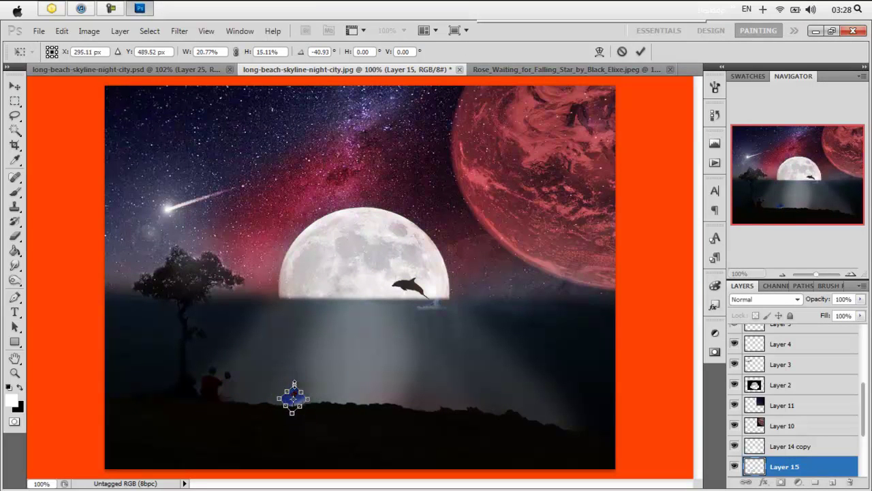
{"action": "key", "text": "Return"}
Set the rose layer to Lighter Color blending and raise it in the layer stack
{"action": "left_click", "coordinate": [765, 299]}
{"action": "left_click", "coordinate": [757, 136]}
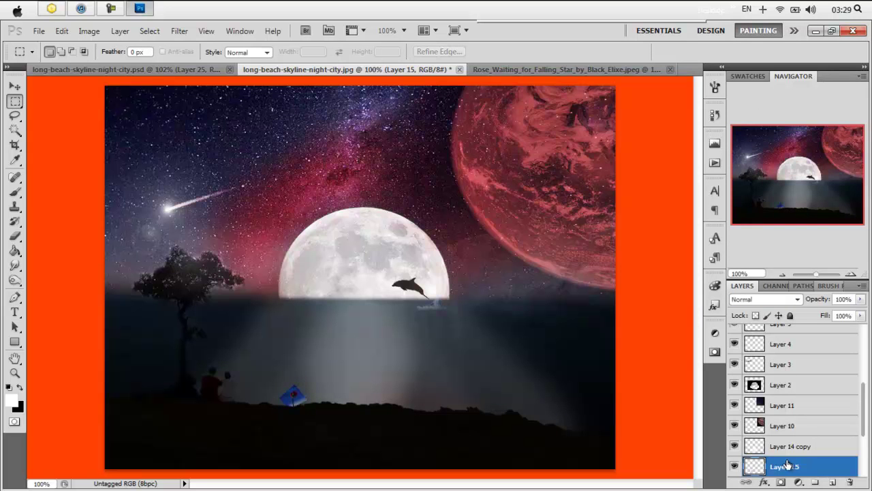
{"action": "mouse_move", "coordinate": [775, 393]}
{"action": "left_mouse_down"}
{"action": "mouse_move", "coordinate": [808, 365]}
{"action": "mouse_move", "coordinate": [808, 331]}
{"action": "left_mouse_up"}
Set up a 21 px Eraser to remove the rose's blue background
{"action": "key", "text": "w"}
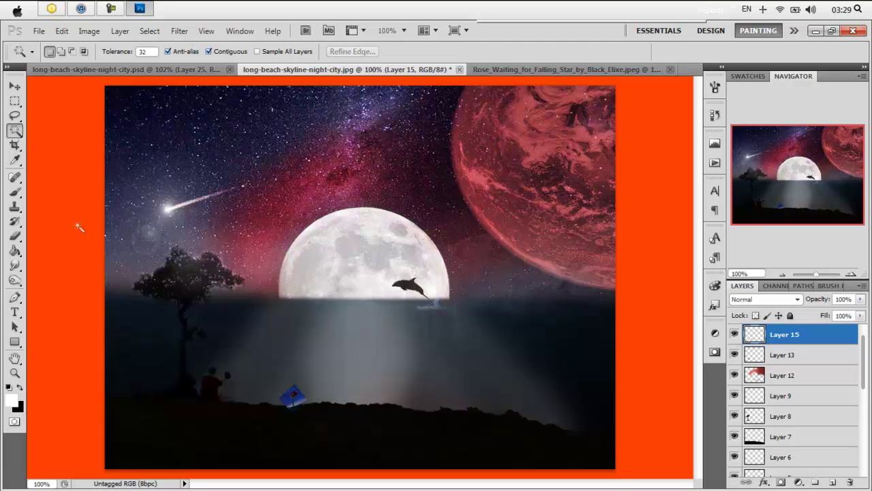
{"action": "key", "text": "e"}
{"action": "scroll", "coordinate": [302, 397], "scroll_direction": "up", "scroll_amount": 1}
{"action": "scroll", "coordinate": [261, 342], "scroll_direction": "up", "scroll_amount": 1}
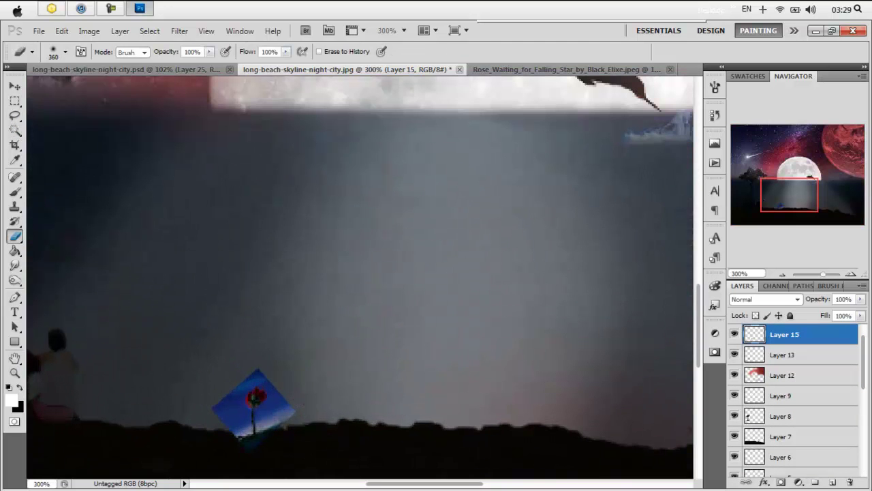
{"action": "right_click", "coordinate": [258, 156]}
{"action": "key", "text": "Return"}
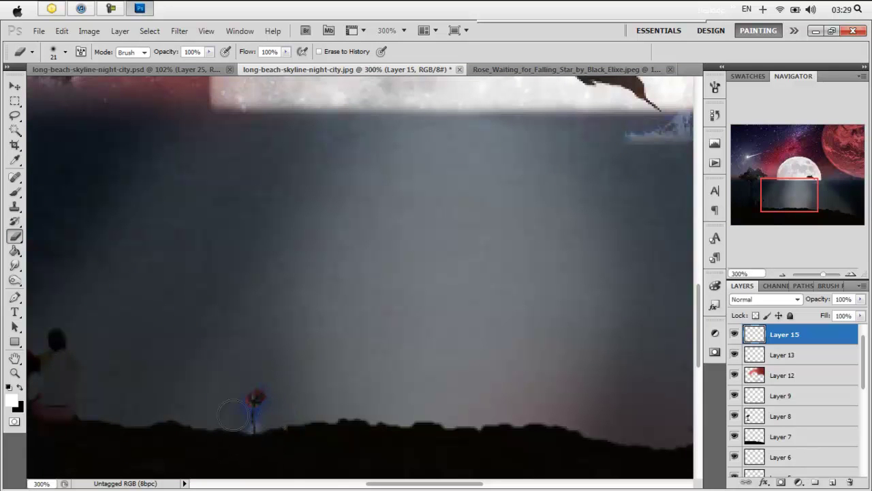
{"action": "right_click", "coordinate": [285, 436]}
{"action": "type", "text": "100"}
{"action": "key", "text": "Return"}
Scale the Layer 2 moon to about 65% and move it onto the horizon
{"action": "double_click", "coordinate": [14, 372]}
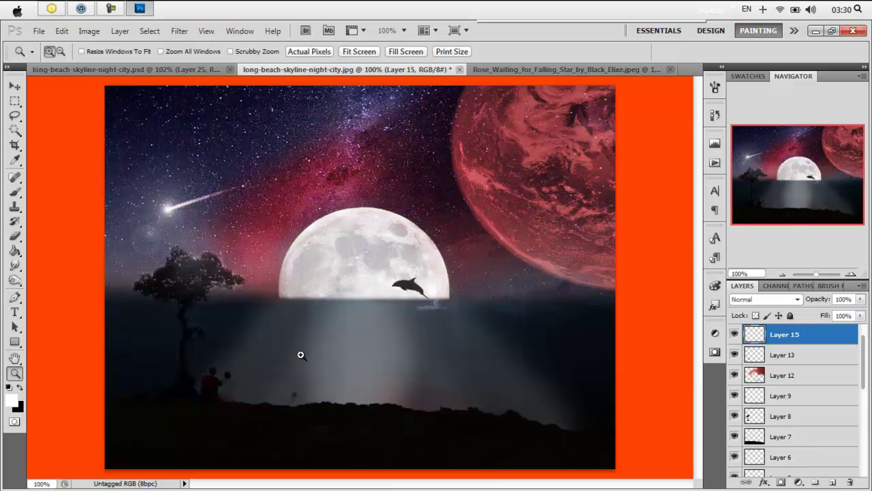
{"action": "scroll", "coordinate": [861, 355], "scroll_direction": "down", "scroll_amount": 5}
{"action": "left_click", "coordinate": [784, 334]}
{"action": "key", "text": "ctrl+t"}
{"action": "left_click_drag", "start_coordinate": [179, 159], "coordinate": [306, 243]}
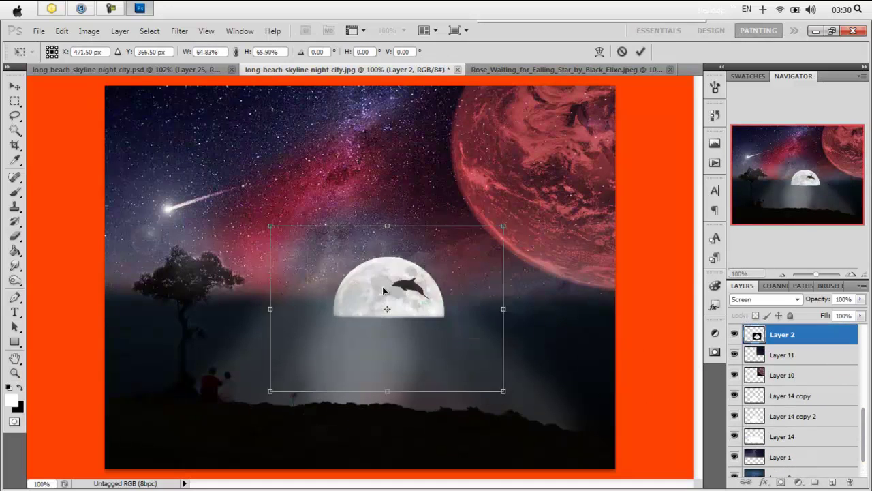
{"action": "left_click_drag", "start_coordinate": [425, 309], "coordinate": [357, 272]}
{"action": "key", "text": "Return"}
Select the glow layer, Layer 14, and adjust the eraser tip settings
{"action": "left_click", "coordinate": [780, 435]}
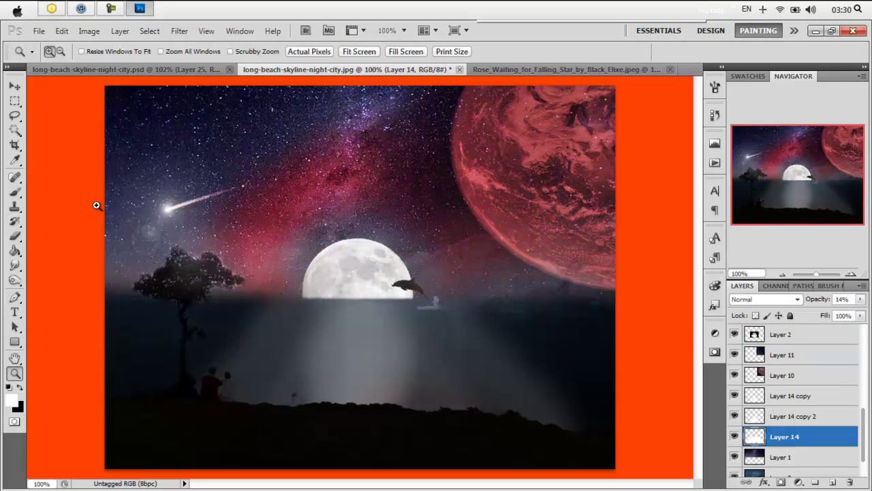
{"action": "key", "text": "b"}
{"action": "right_click", "coordinate": [262, 306]}
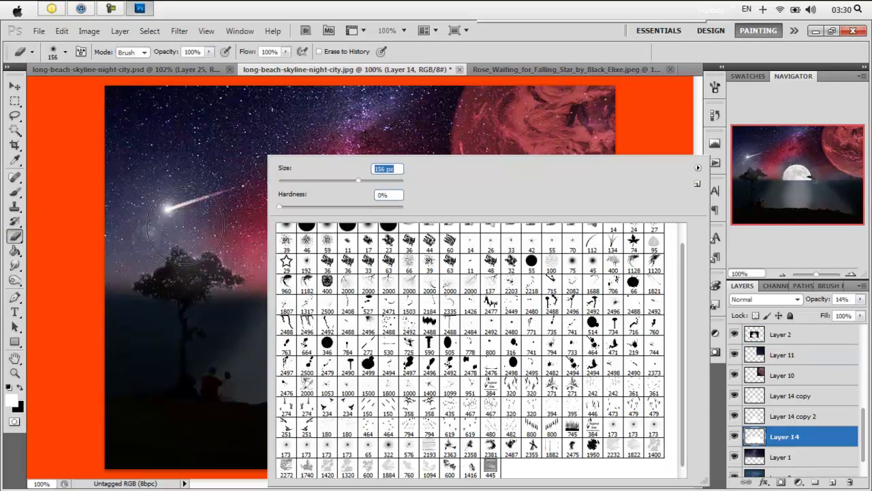
{"action": "key", "text": "Return"}
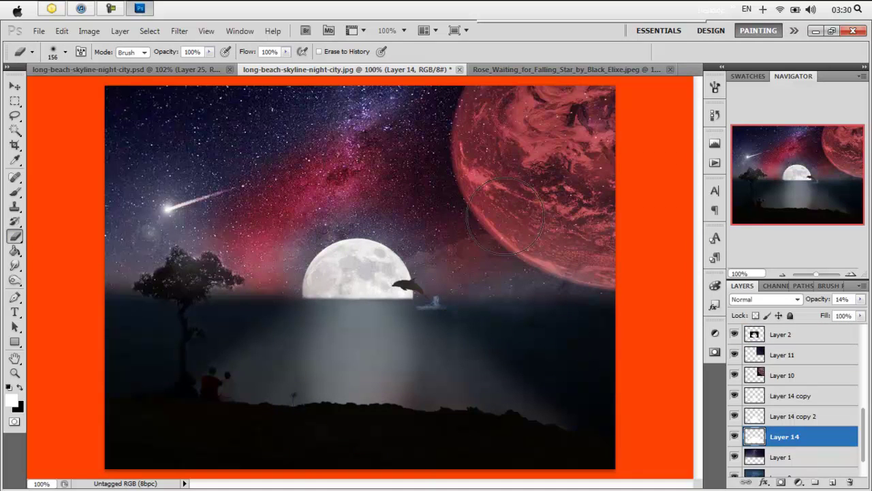